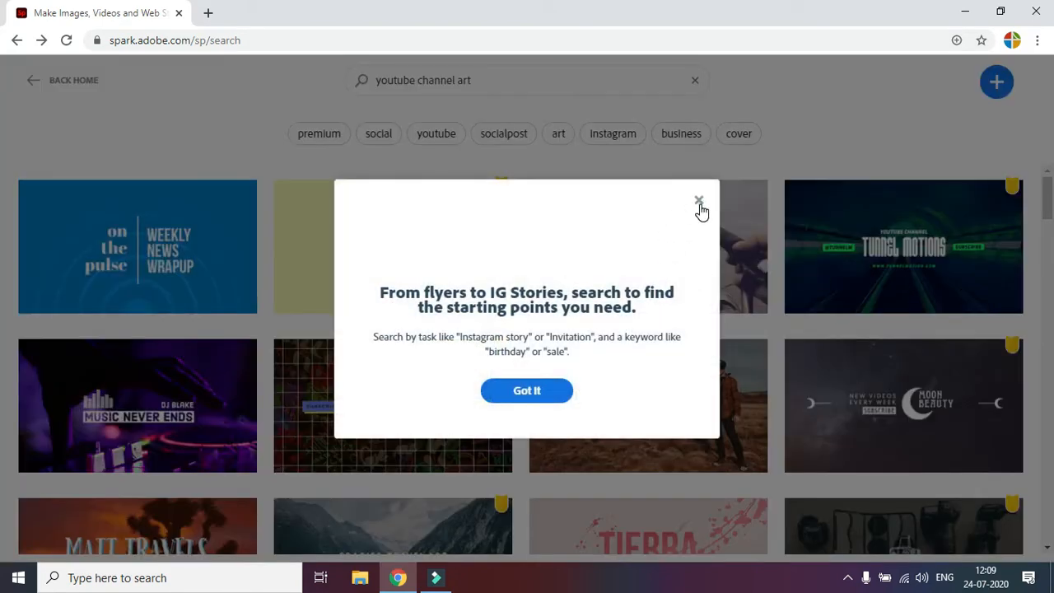
Dismiss the search tip, preview the premium Tunnel Motions template and view its upgrade offer.
{"action": "left_click", "coordinate": [698, 201]}
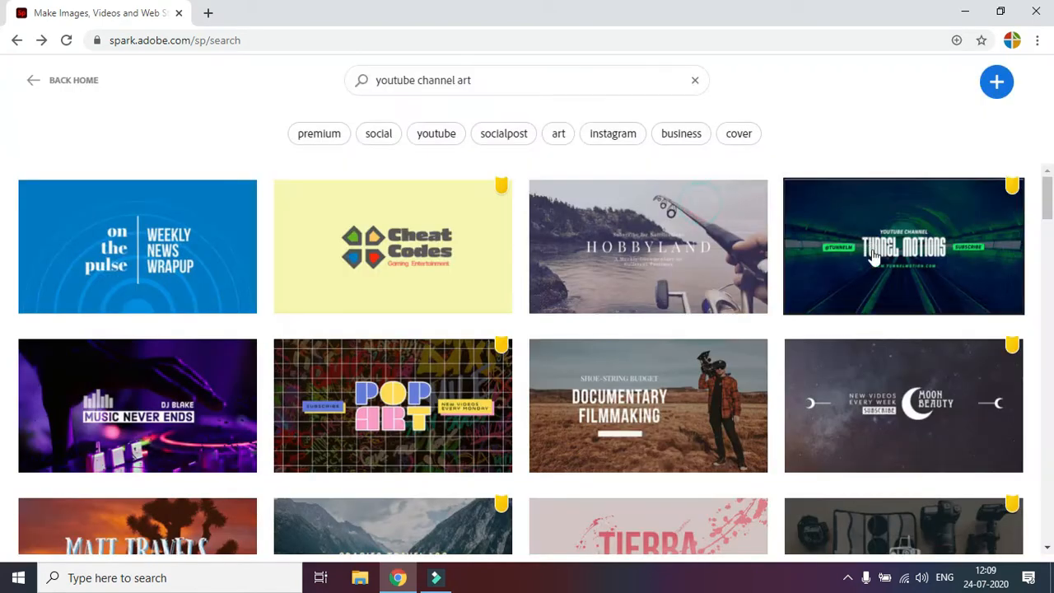
{"action": "scroll", "coordinate": [885, 235], "scroll_direction": "down", "scroll_amount": 1}
{"action": "scroll", "coordinate": [930, 239], "scroll_direction": "up", "scroll_amount": 1}
{"action": "left_click", "coordinate": [944, 276]}
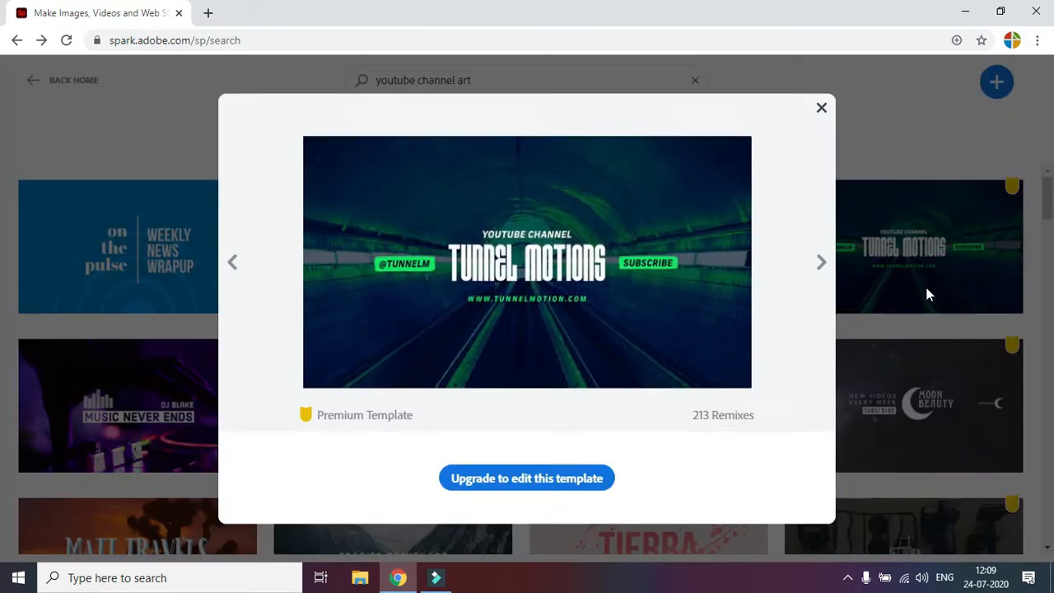
{"action": "left_click", "coordinate": [565, 487]}
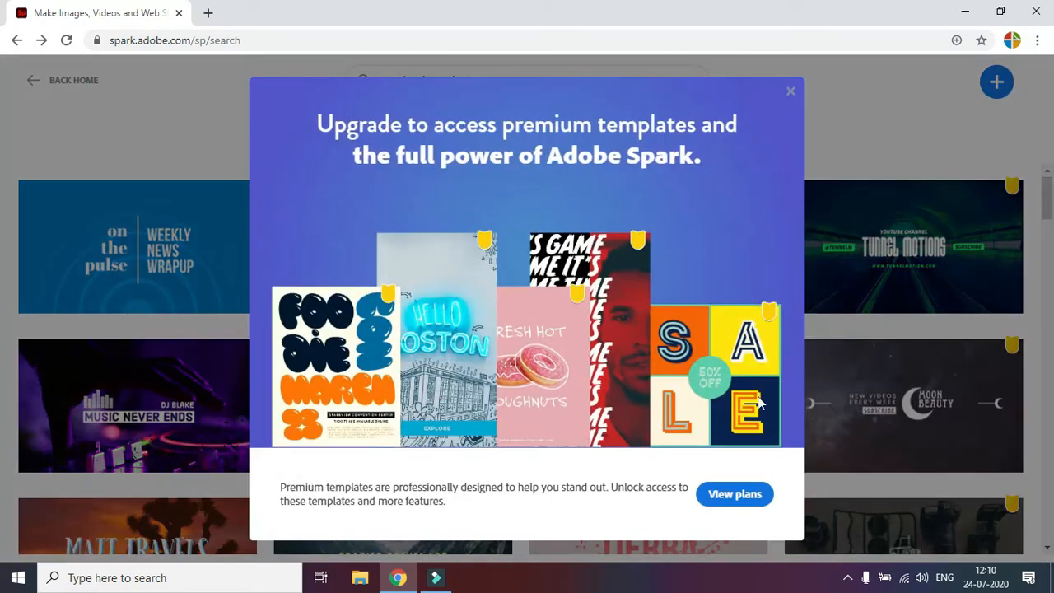
{"action": "left_click", "coordinate": [873, 182]}
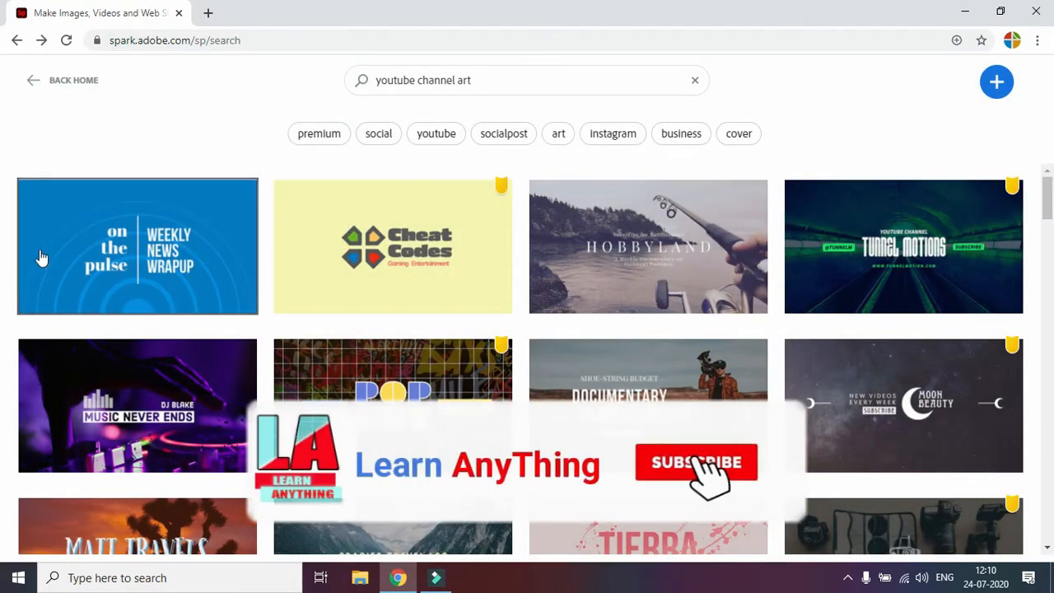
Open the free "Music Never Ends" channel art template for editing.
{"action": "scroll", "coordinate": [140, 384], "scroll_direction": "down", "scroll_amount": 2}
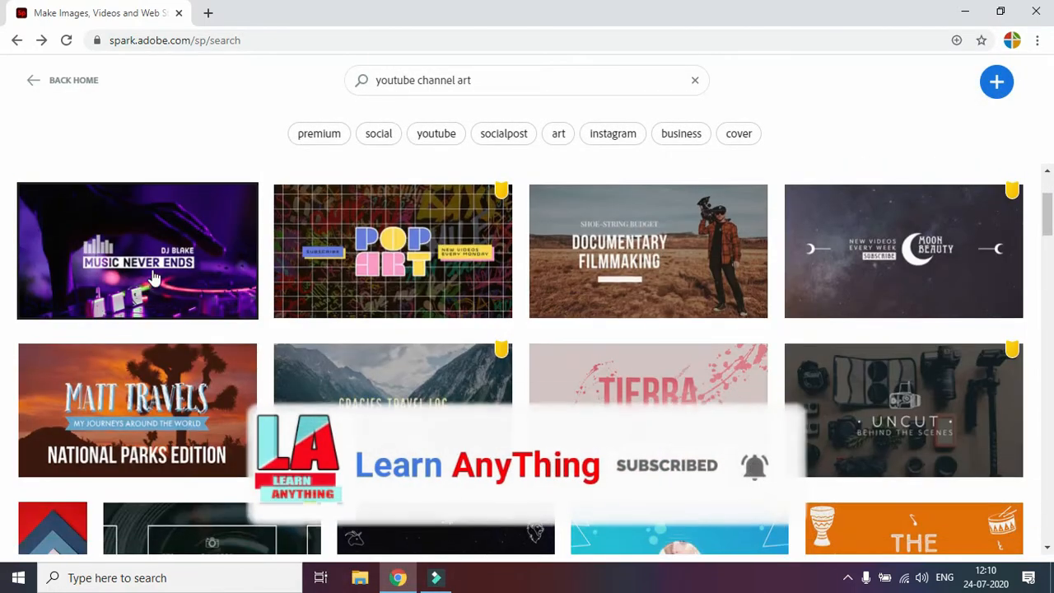
{"action": "left_click", "coordinate": [188, 311]}
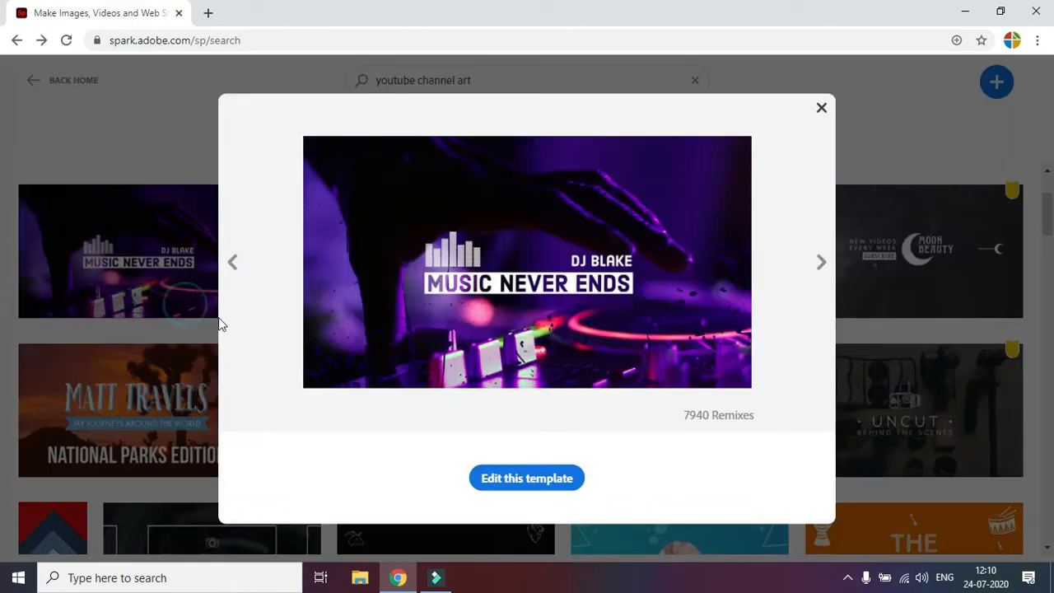
{"action": "left_click", "coordinate": [522, 479]}
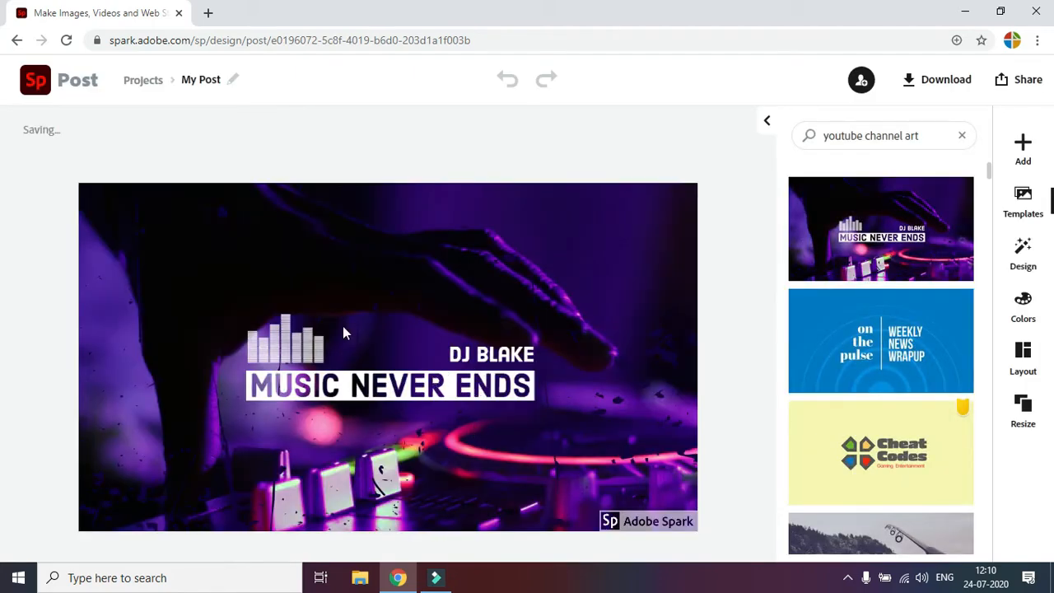
Delete the "MUSIC NEVER ENDS" title text from the design.
{"action": "left_click", "coordinate": [510, 384]}
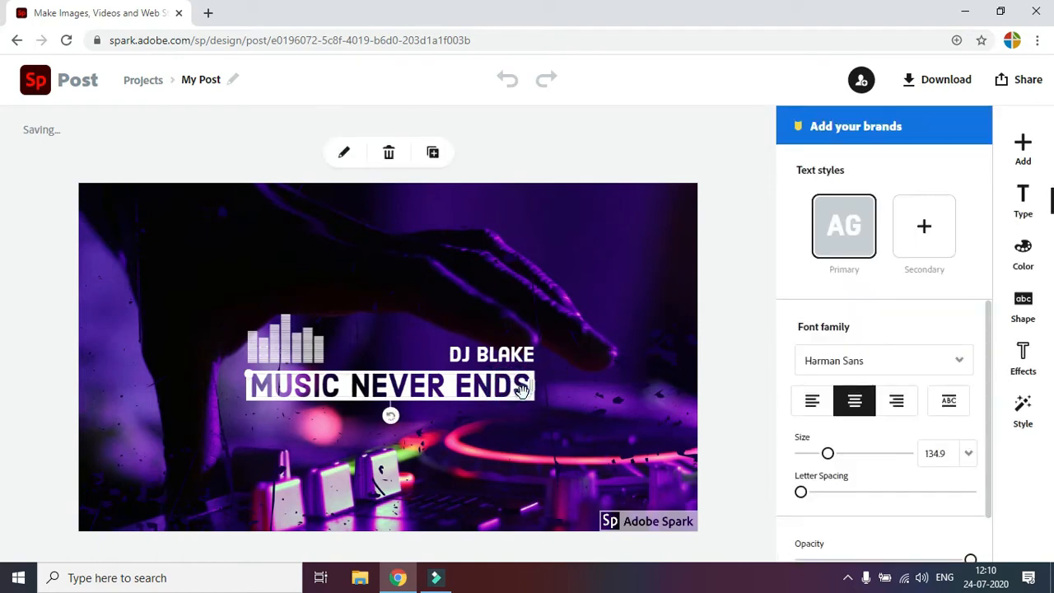
{"action": "key", "text": "Delete"}
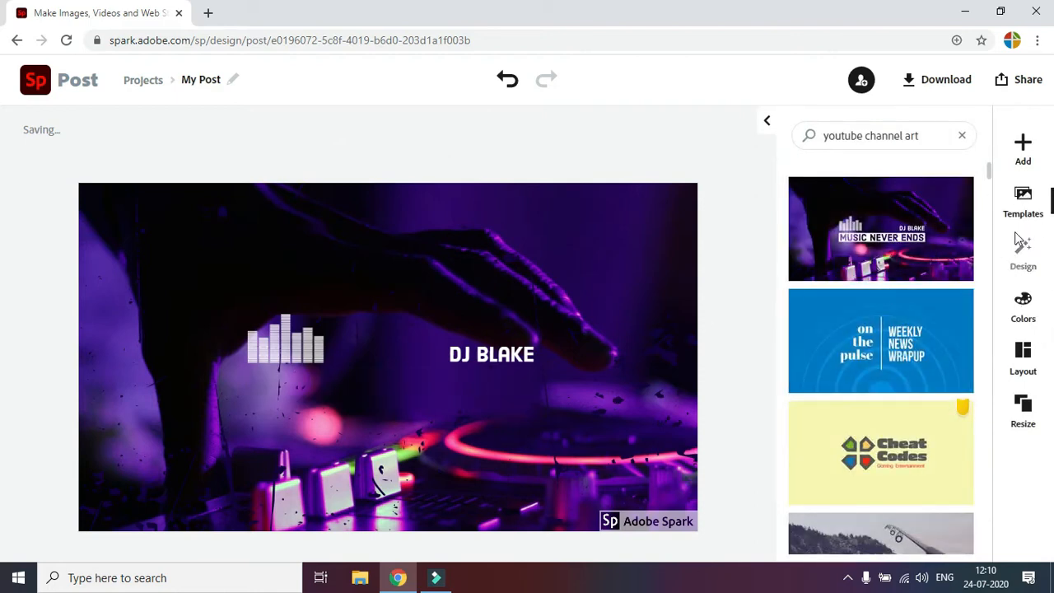
{"action": "scroll", "coordinate": [908, 419], "scroll_direction": "down", "scroll_amount": 5}
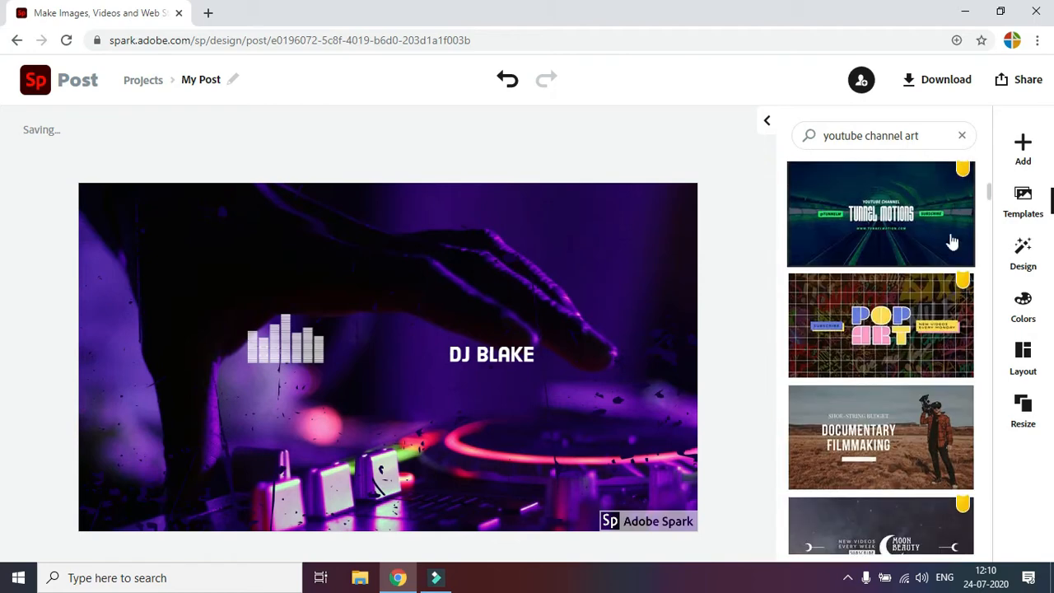
{"action": "left_click", "coordinate": [1022, 149]}
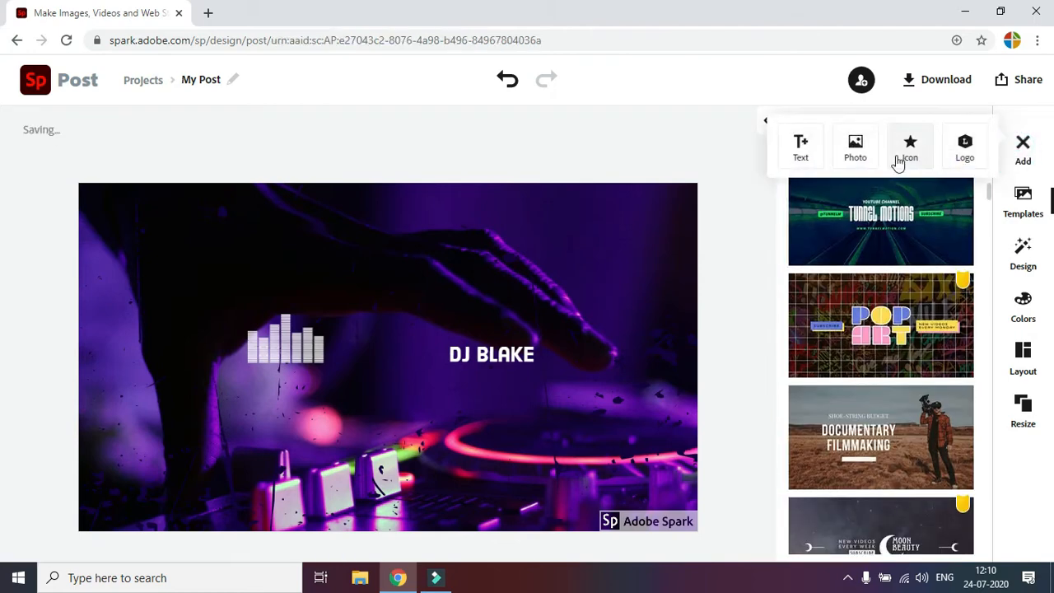
{"action": "left_click", "coordinate": [811, 152]}
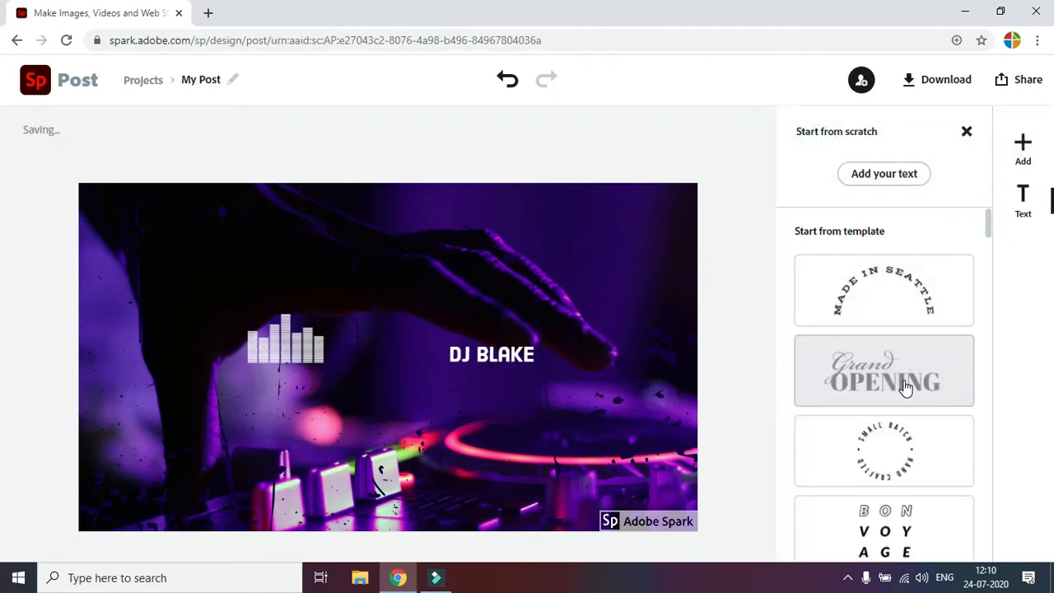
{"action": "scroll", "coordinate": [903, 402], "scroll_direction": "down", "scroll_amount": 1}
{"action": "left_click_drag", "start_coordinate": [884, 298], "coordinate": [378, 399]}
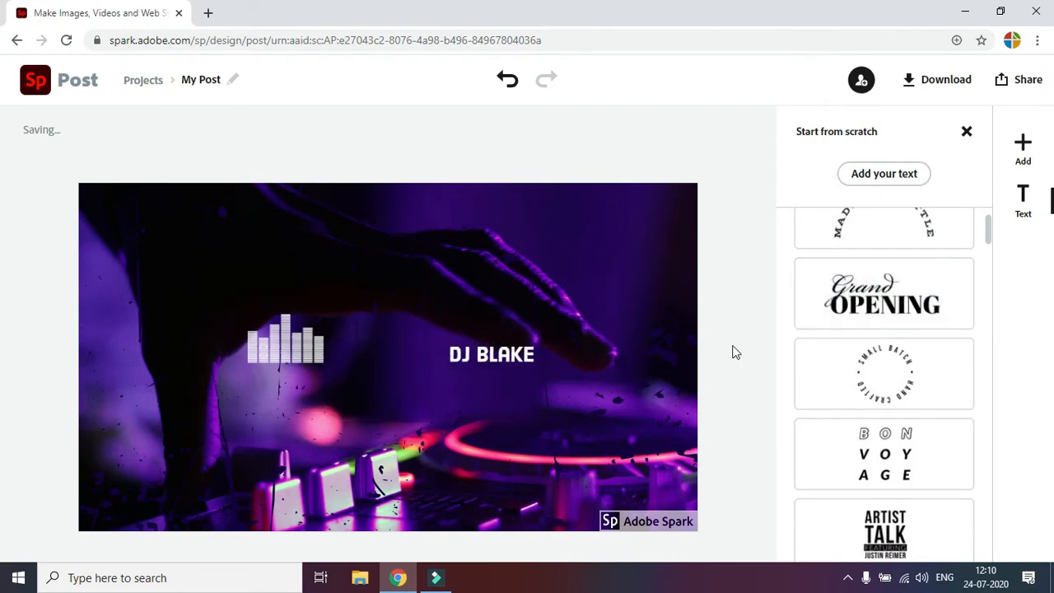
{"action": "left_click", "coordinate": [895, 283]}
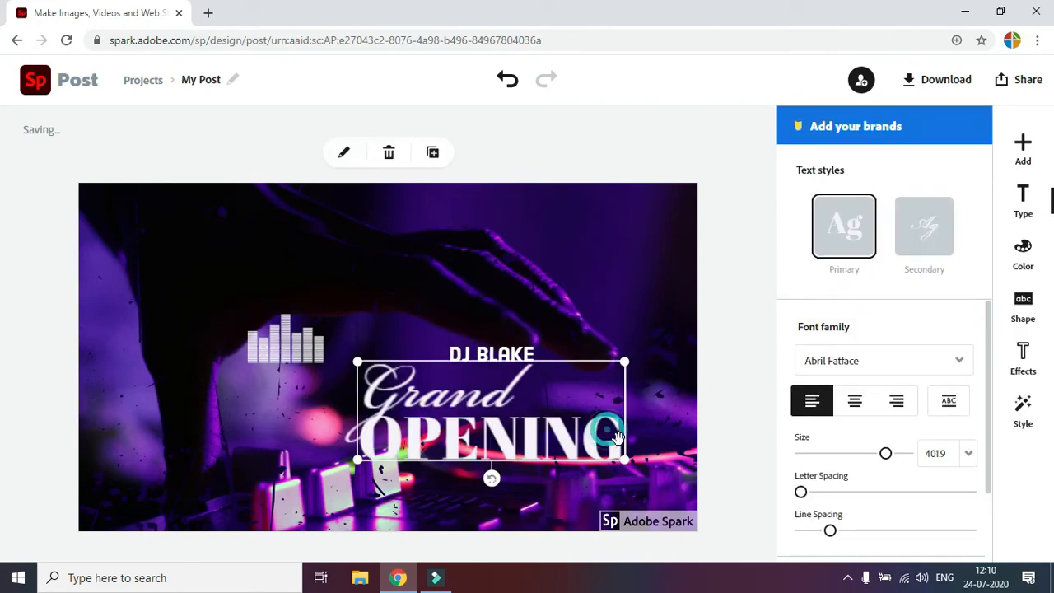
{"action": "key", "text": "Delete"}
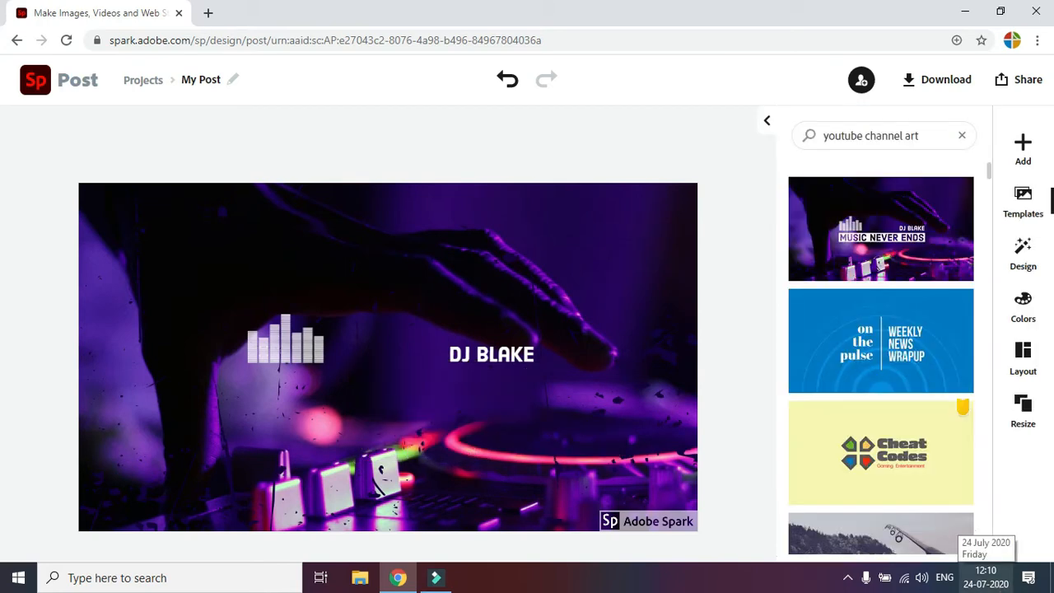
Add the "Grand Opening" text template to the design.
{"action": "left_click", "coordinate": [1019, 150]}
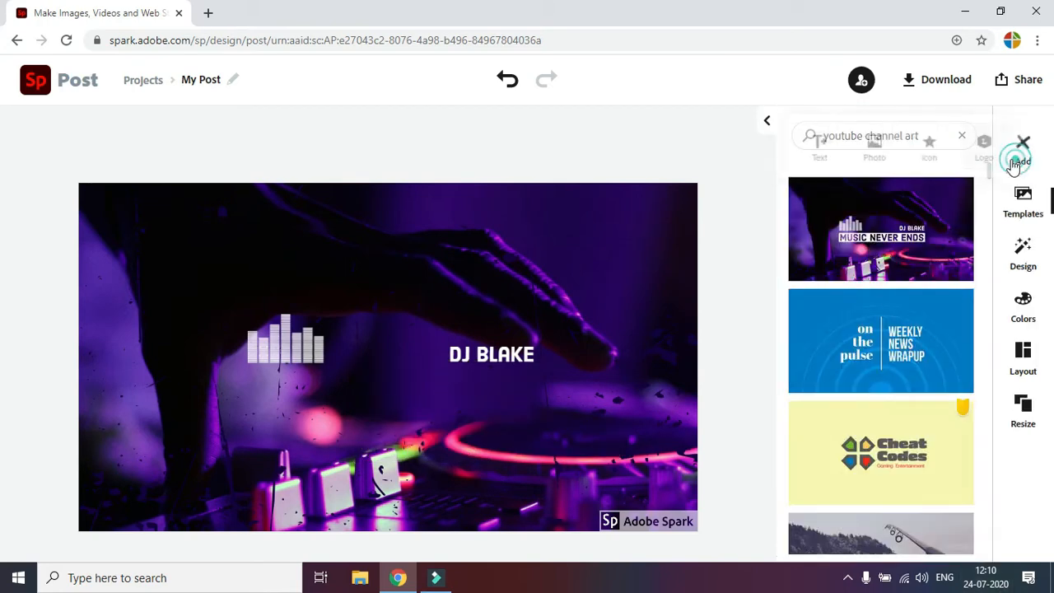
{"action": "left_click", "coordinate": [815, 150]}
{"action": "left_click", "coordinate": [841, 376]}
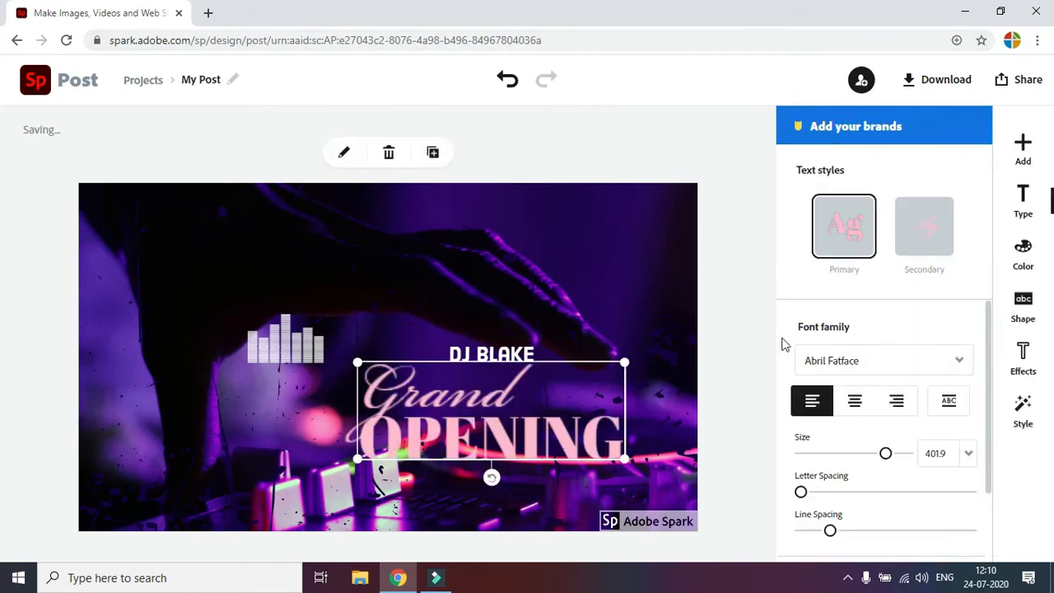
{"action": "scroll", "coordinate": [870, 376], "scroll_direction": "down", "scroll_amount": 1}
Replace the wording of the "Grand Opening" text with "you name".
{"action": "double_click", "coordinate": [504, 404]}
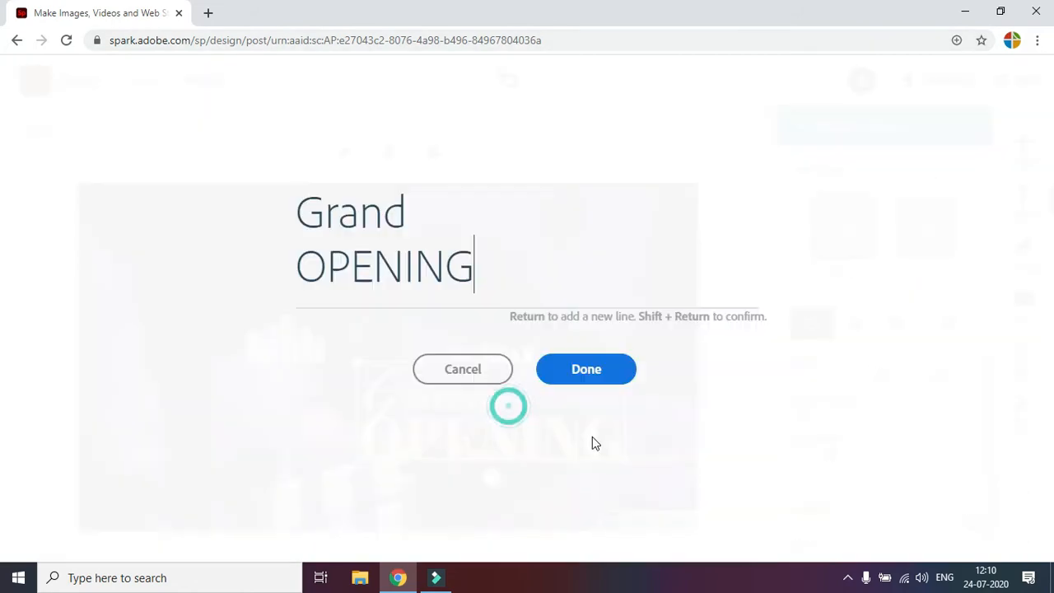
{"action": "key", "text": "BackSpace"}
{"action": "key", "text": "BackSpace"}
{"action": "key", "text": "BackSpace"}
{"action": "key", "text": "BackSpace"}
{"action": "key", "text": "BackSpace"}
{"action": "key", "text": "BackSpace"}
{"action": "key", "text": "BackSpace"}
{"action": "key", "text": "BackSpace"}
{"action": "key", "text": "BackSpace"}
{"action": "key", "text": "BackSpace"}
{"action": "key", "text": "BackSpace"}
{"action": "key", "text": "BackSpace"}
{"action": "key", "text": "BackSpace"}
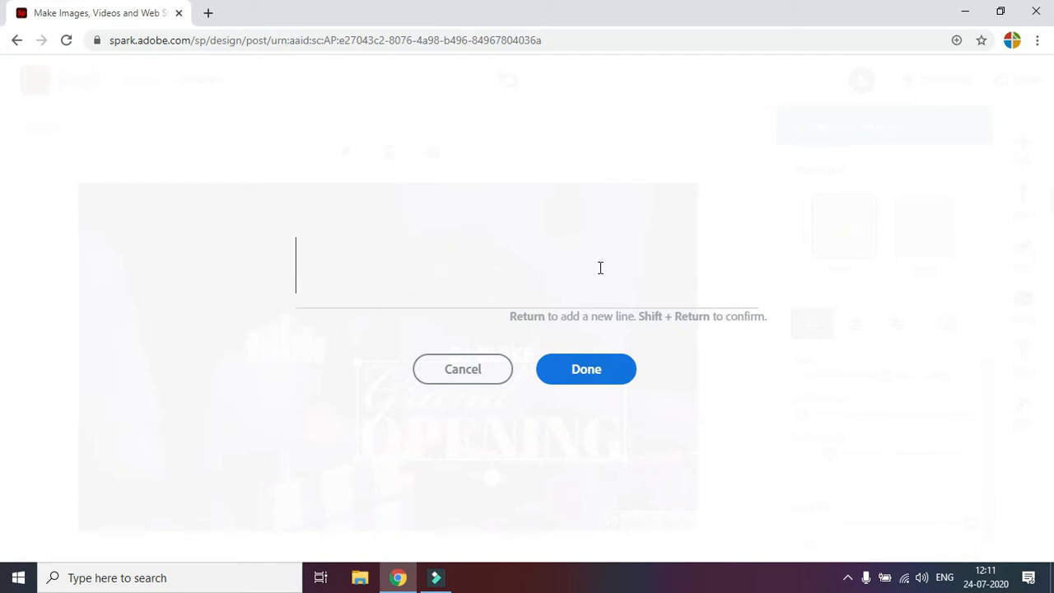
{"action": "type", "text": "you nam"}
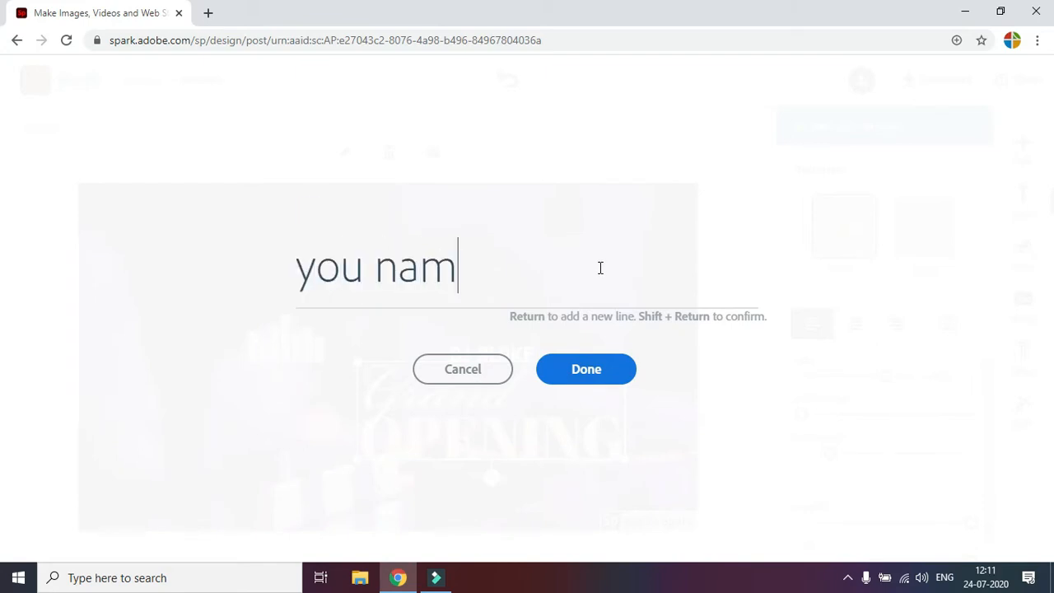
{"action": "type", "text": "e"}
{"action": "key", "text": "Return"}
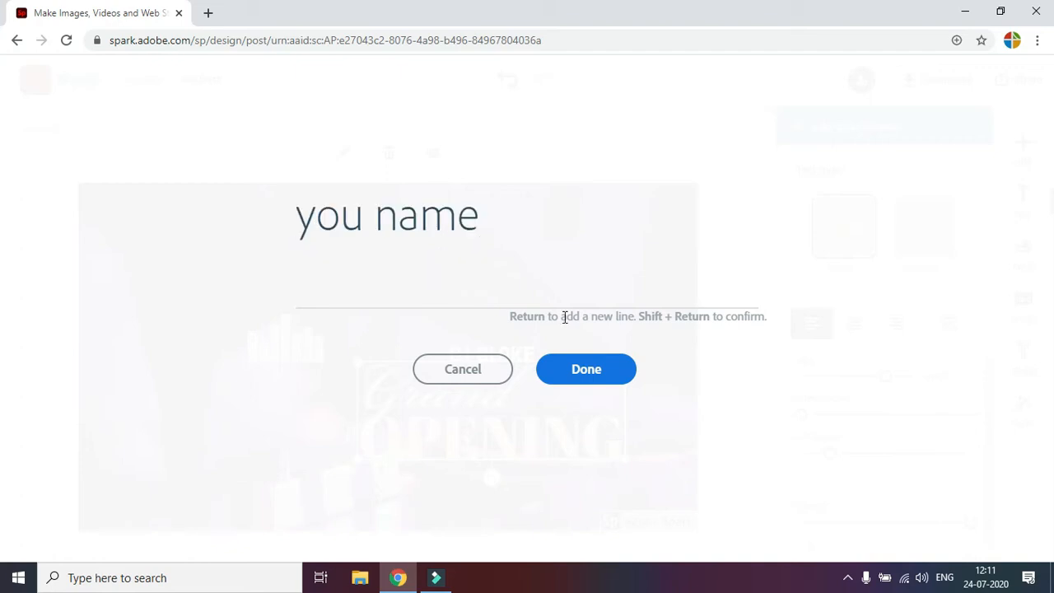
{"action": "left_click", "coordinate": [614, 375]}
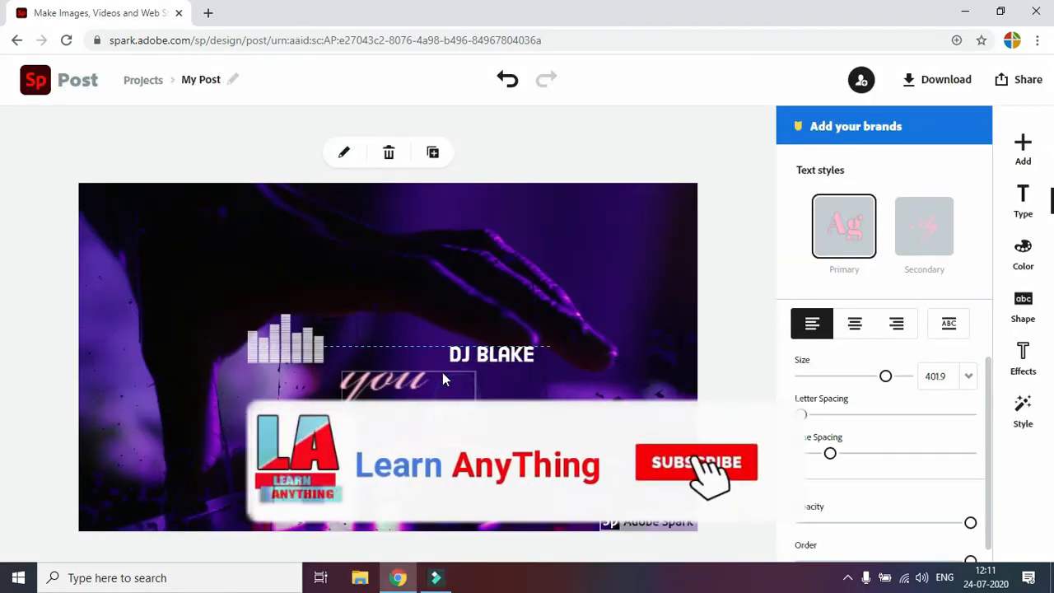
Set the font of the secondary text style in the "you name" text to Cantata One Regular.
{"action": "left_click", "coordinate": [905, 226]}
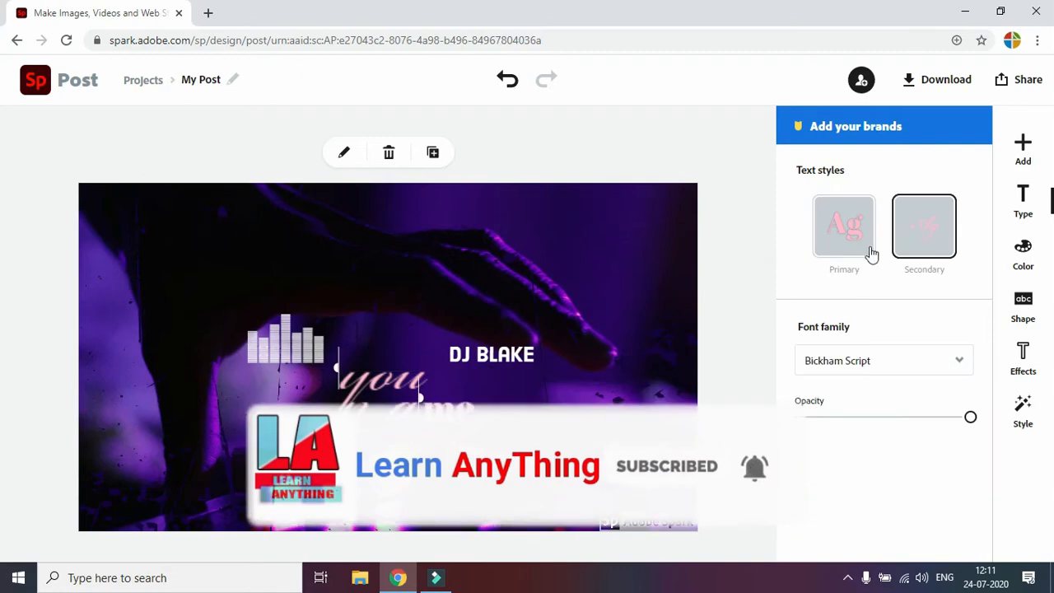
{"action": "left_click", "coordinate": [896, 362]}
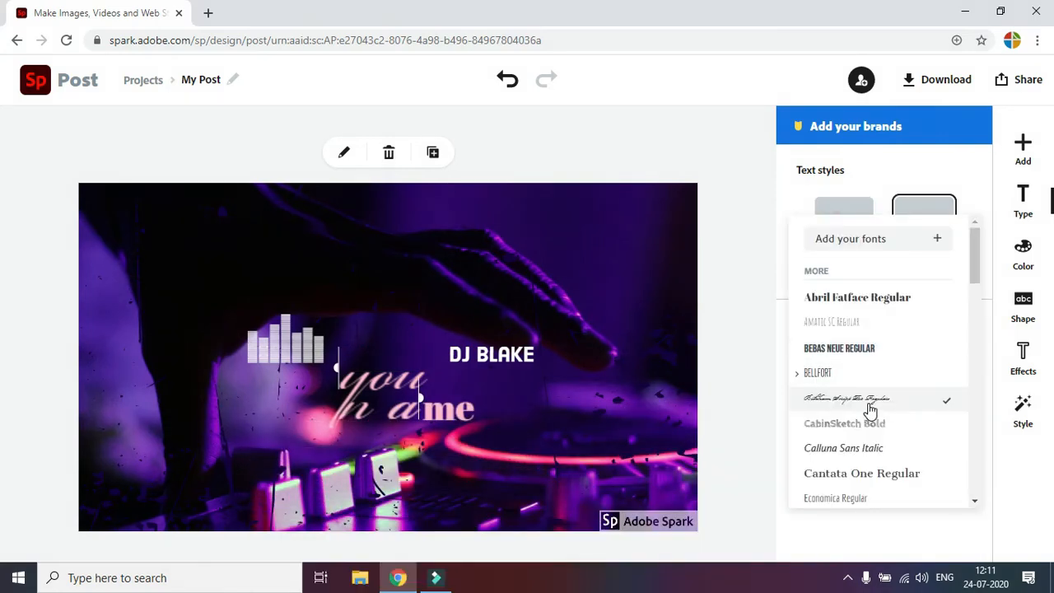
{"action": "left_click", "coordinate": [869, 473]}
{"action": "left_click", "coordinate": [874, 471]}
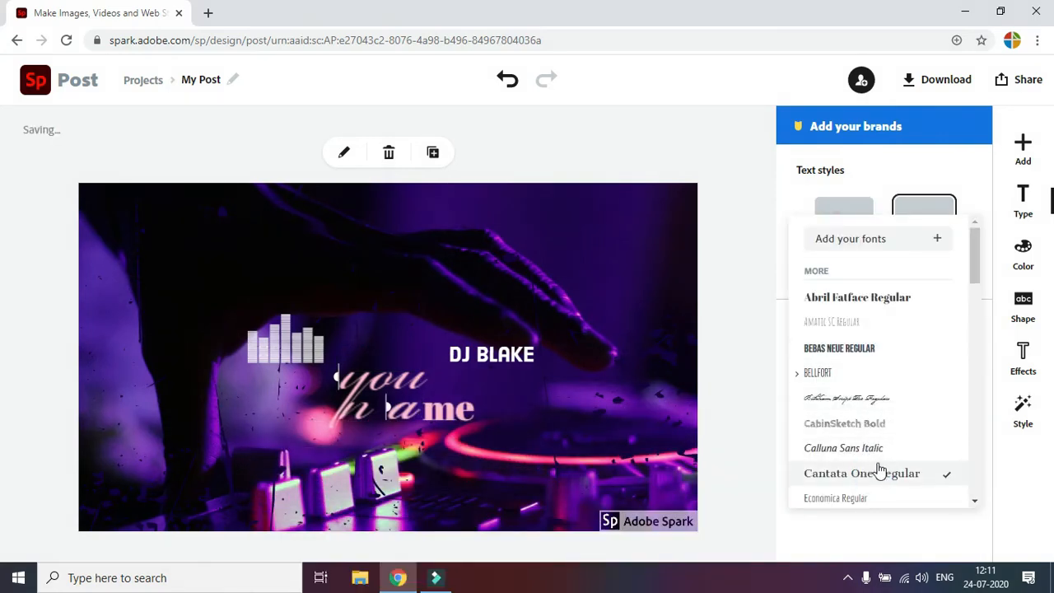
{"action": "left_click", "coordinate": [796, 522]}
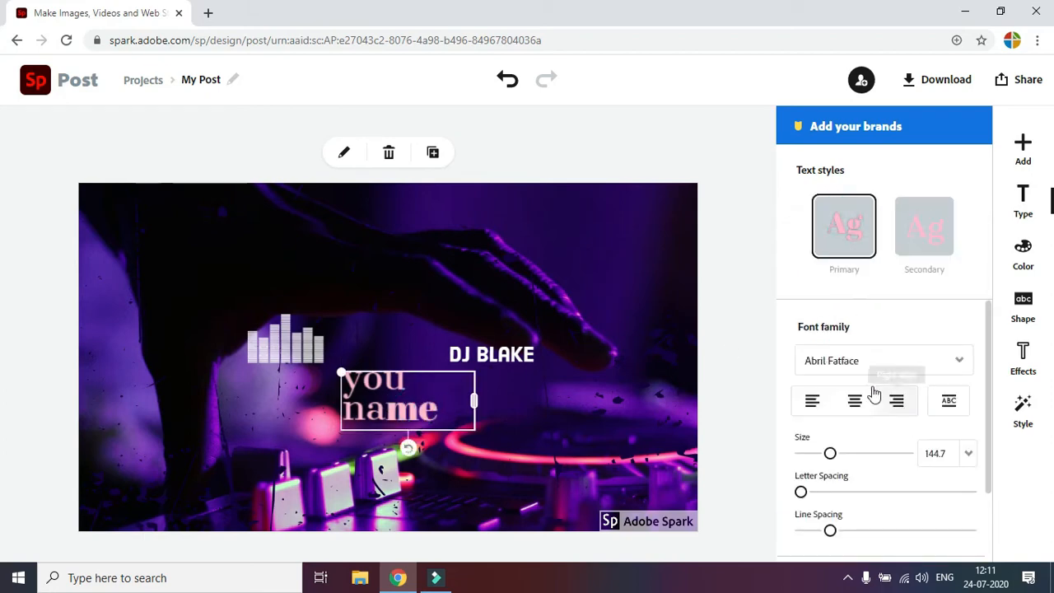
Try centre and right alignment on the "you name" text, ending with left alignment.
{"action": "scroll", "coordinate": [868, 337], "scroll_direction": "down", "scroll_amount": 1}
{"action": "left_click", "coordinate": [848, 322]}
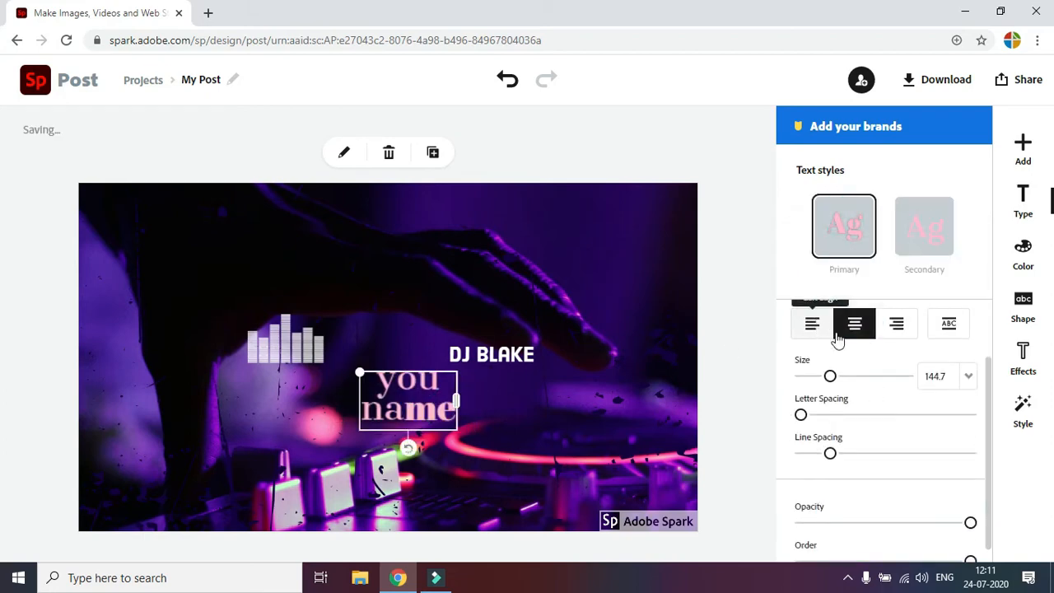
{"action": "left_click", "coordinate": [889, 329]}
{"action": "left_click", "coordinate": [823, 326]}
Reduce the line spacing of the "you name" text to the minimum and widen its letter spacing to about half the range.
{"action": "scroll", "coordinate": [860, 362], "scroll_direction": "down", "scroll_amount": 1}
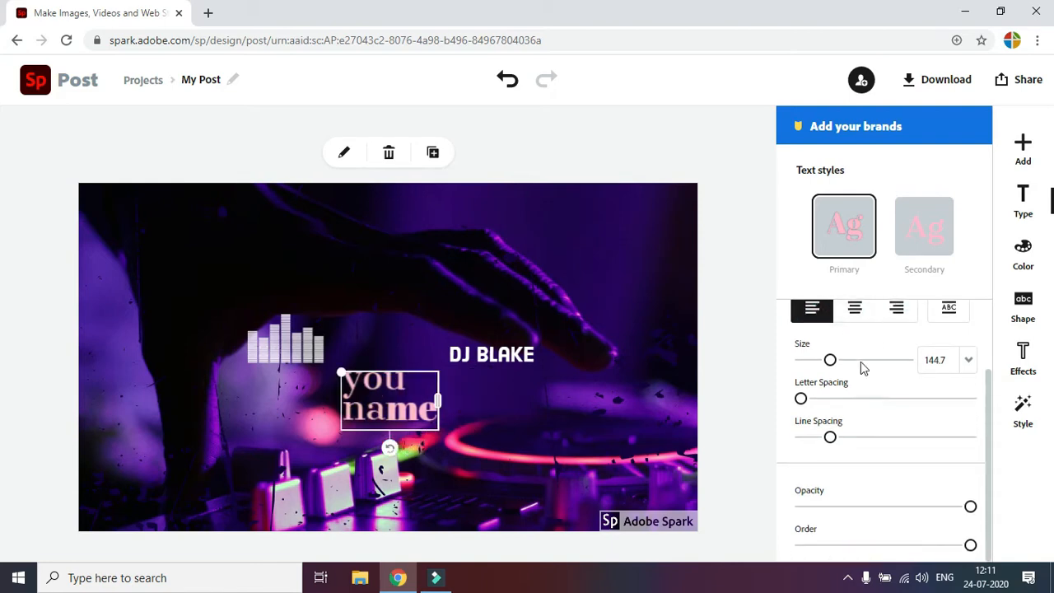
{"action": "left_click_drag", "start_coordinate": [831, 437], "coordinate": [786, 441]}
{"action": "left_click_drag", "start_coordinate": [797, 399], "coordinate": [897, 413]}
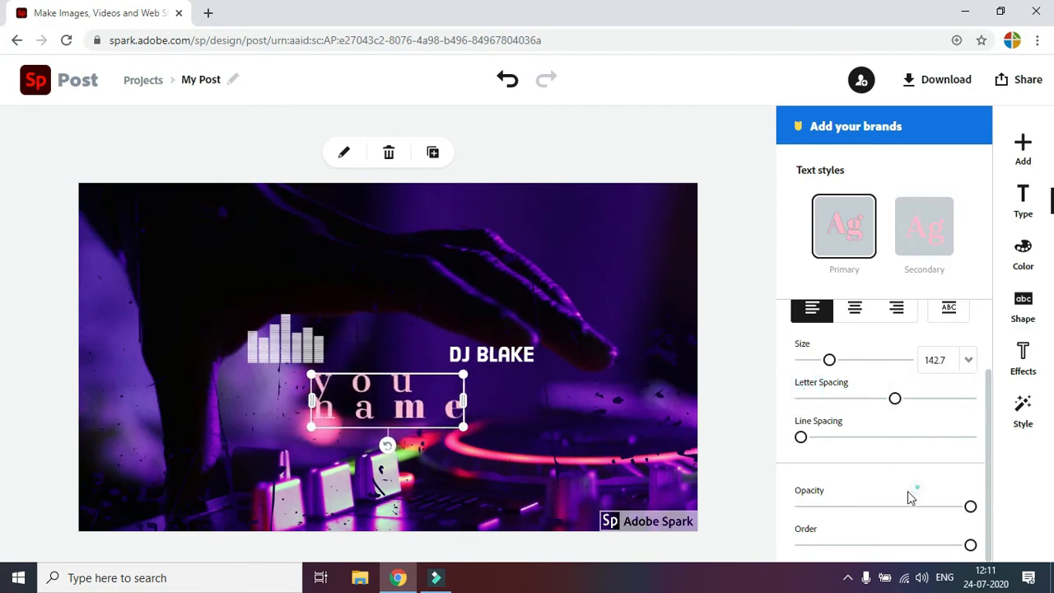
Lower the opacity of the "you name" text to about 60% and move it back to about a third of the layer order.
{"action": "mouse_move", "coordinate": [905, 506]}
{"action": "left_mouse_down"}
{"action": "mouse_move", "coordinate": [834, 522]}
{"action": "mouse_move", "coordinate": [902, 507]}
{"action": "left_mouse_up"}
{"action": "left_click", "coordinate": [856, 544]}
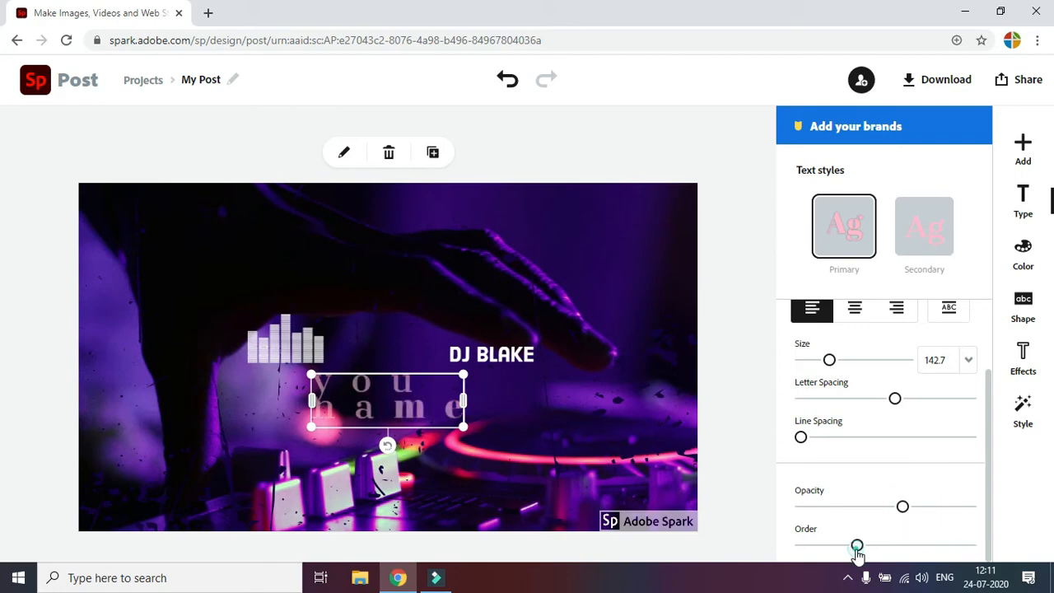
Replace the wording of the small white artist-name text above the title with "name".
{"action": "left_click", "coordinate": [512, 364]}
{"action": "left_click", "coordinate": [514, 358]}
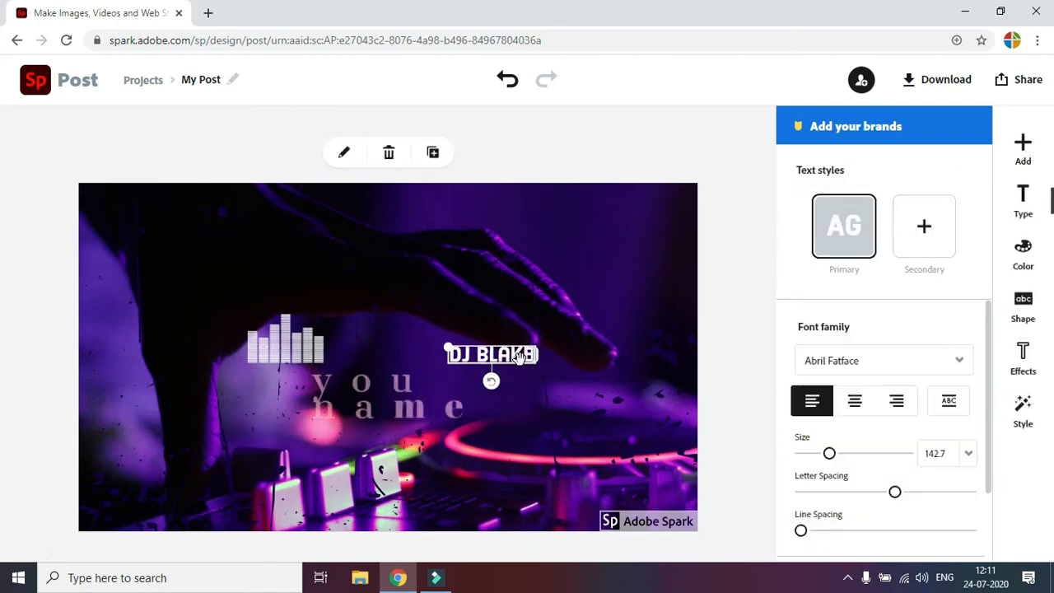
{"action": "left_click", "coordinate": [517, 353]}
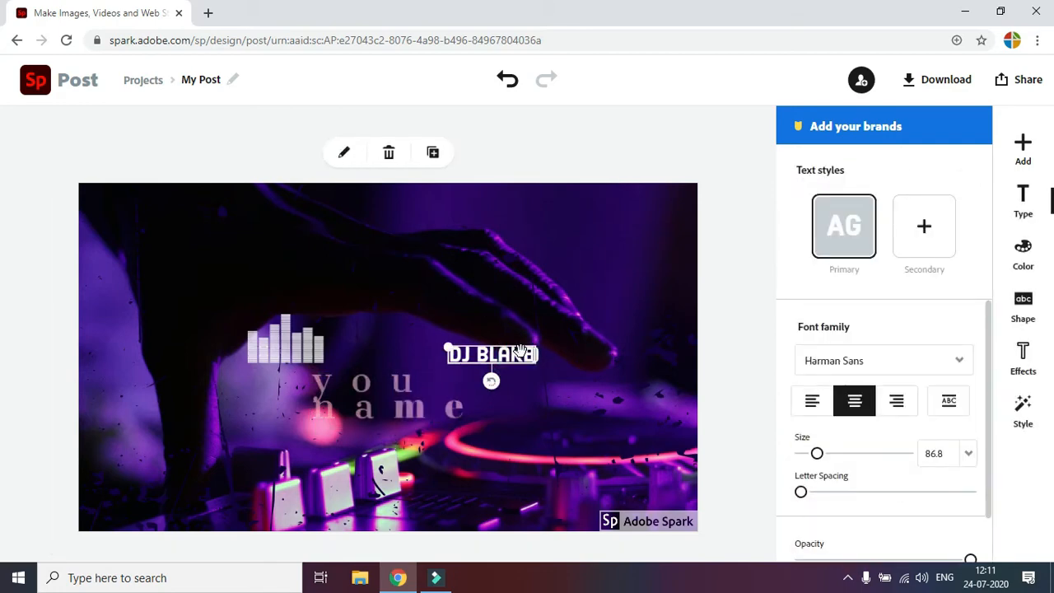
{"action": "left_click", "coordinate": [520, 350]}
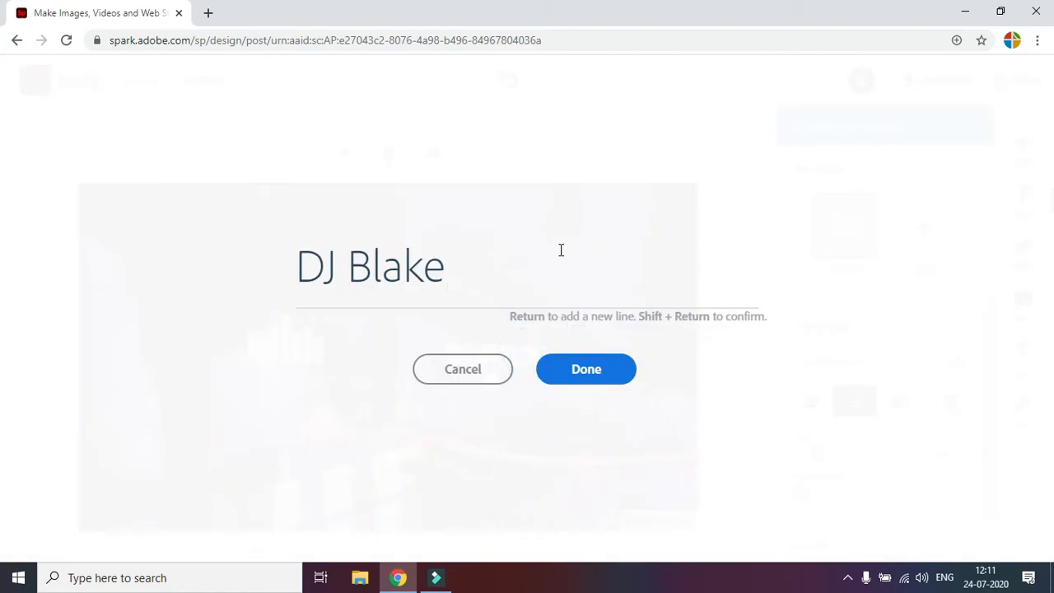
{"action": "key", "text": "BackSpace"}
{"action": "key", "text": "BackSpace"}
{"action": "key", "text": "BackSpace"}
{"action": "key", "text": "BackSpace"}
{"action": "key", "text": "BackSpace"}
{"action": "key", "text": "BackSpace"}
{"action": "key", "text": "BackSpace"}
{"action": "key", "text": "BackSpace"}
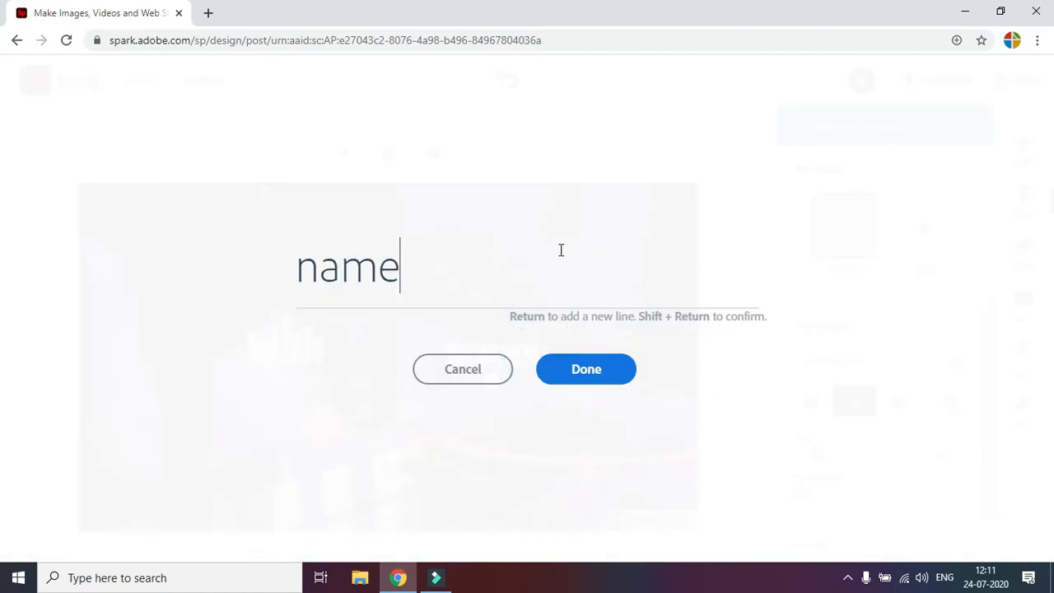
{"action": "left_click", "coordinate": [600, 376]}
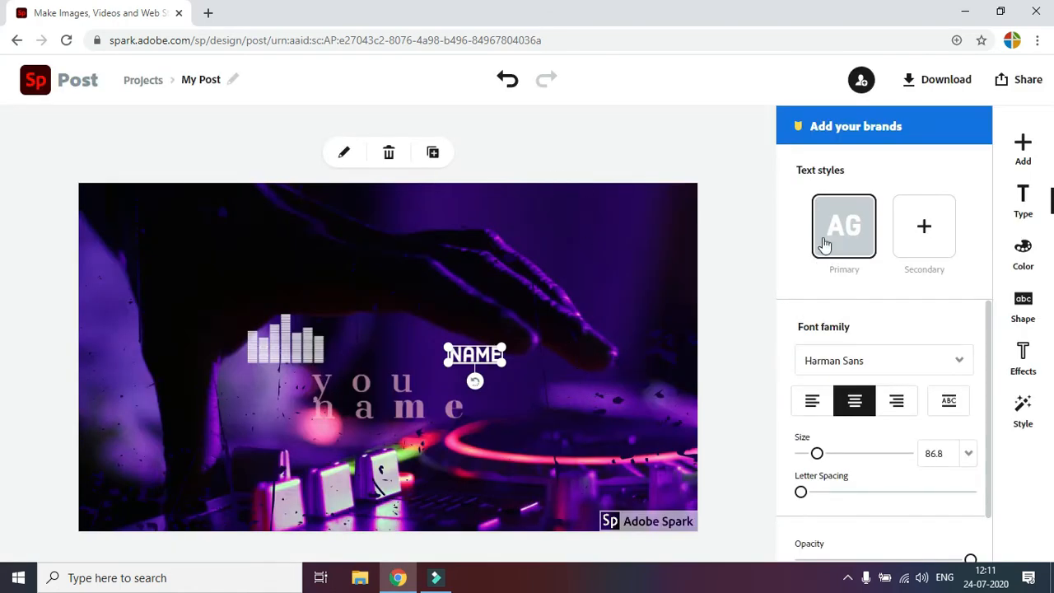
Try left and right alignment on the white "name" text, ending with centre alignment, and enlarge it to about two thirds of the size range.
{"action": "left_click", "coordinate": [812, 401]}
{"action": "left_click", "coordinate": [887, 403]}
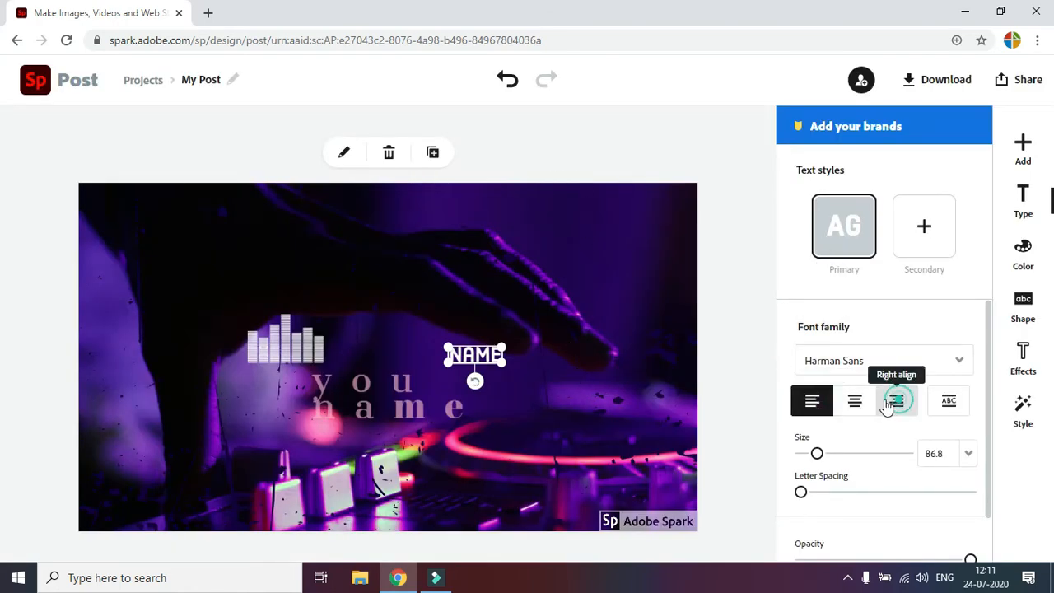
{"action": "left_click", "coordinate": [844, 403]}
{"action": "scroll", "coordinate": [847, 440], "scroll_direction": "down", "scroll_amount": 1}
{"action": "left_click_drag", "start_coordinate": [820, 400], "coordinate": [873, 402]}
Reduce the letter spacing of the "you name" text to about a fifth of the range and switch it to all capitals.
{"action": "left_click", "coordinate": [440, 421]}
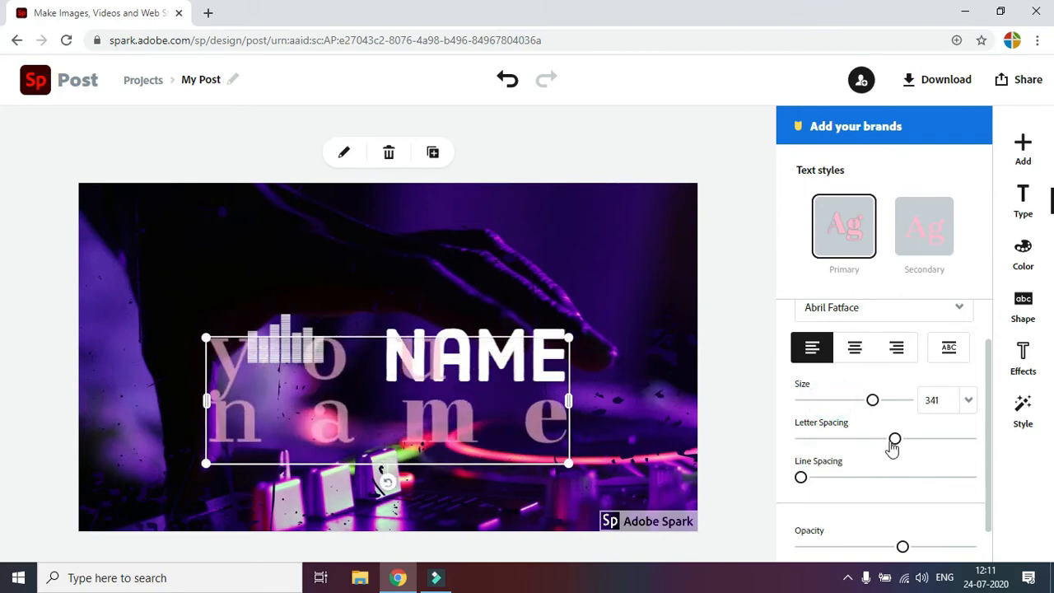
{"action": "left_click_drag", "start_coordinate": [895, 439], "coordinate": [833, 438]}
{"action": "scroll", "coordinate": [837, 447], "scroll_direction": "down", "scroll_amount": 1}
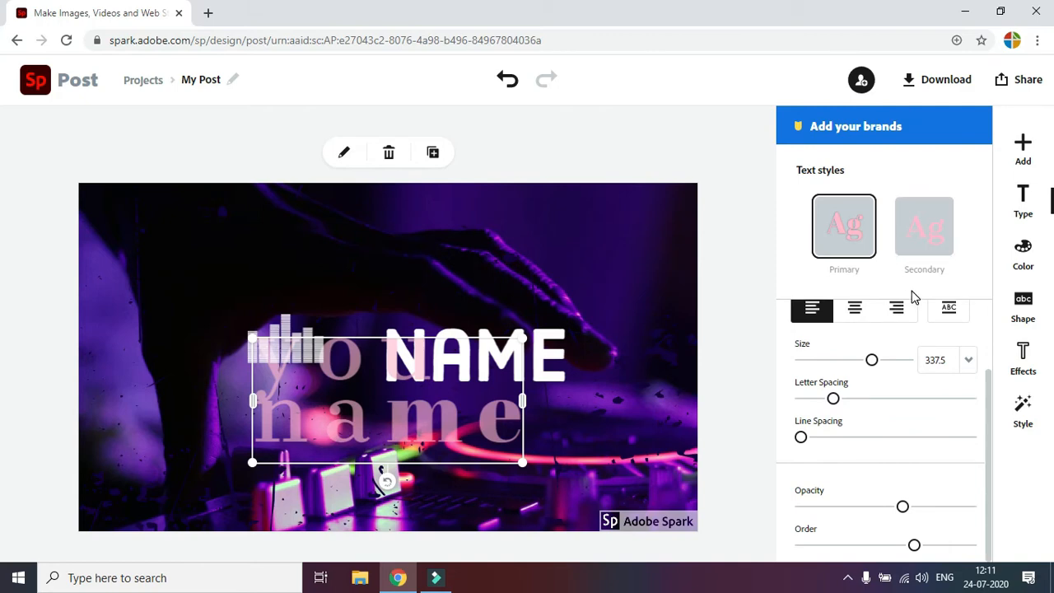
{"action": "left_click", "coordinate": [948, 311]}
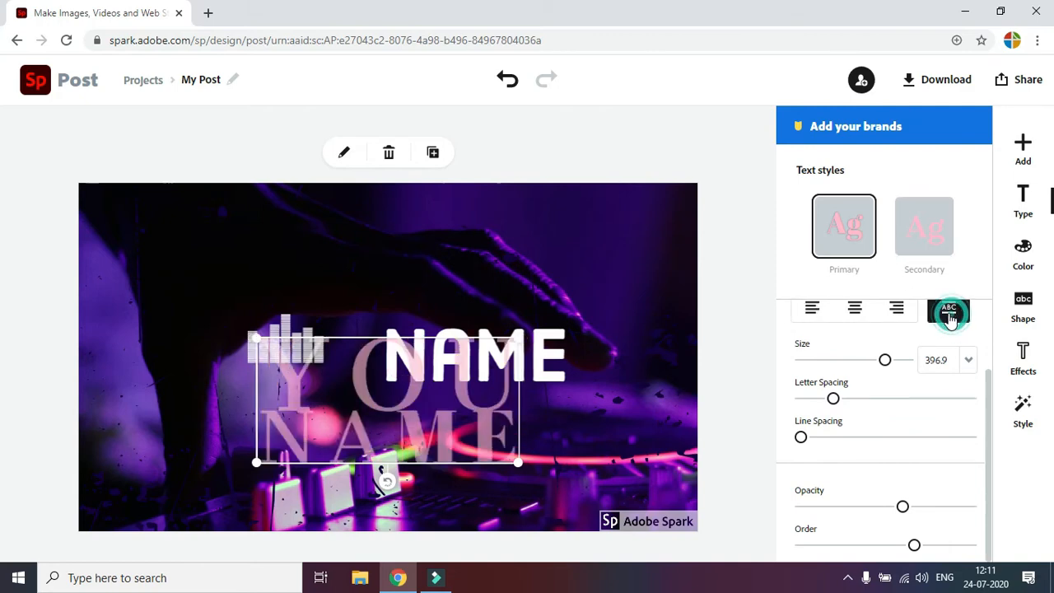
Give the secondary style of the "you name" text a filled pill backing shape and the white "name" text a stacked-bars backing shape.
{"action": "left_click", "coordinate": [909, 251]}
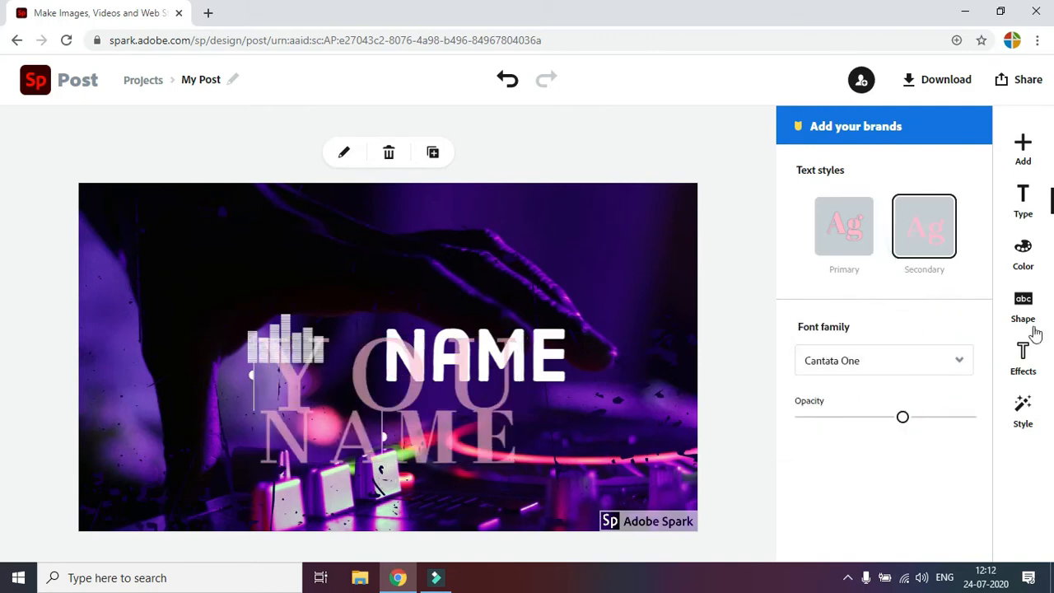
{"action": "left_click", "coordinate": [1024, 306]}
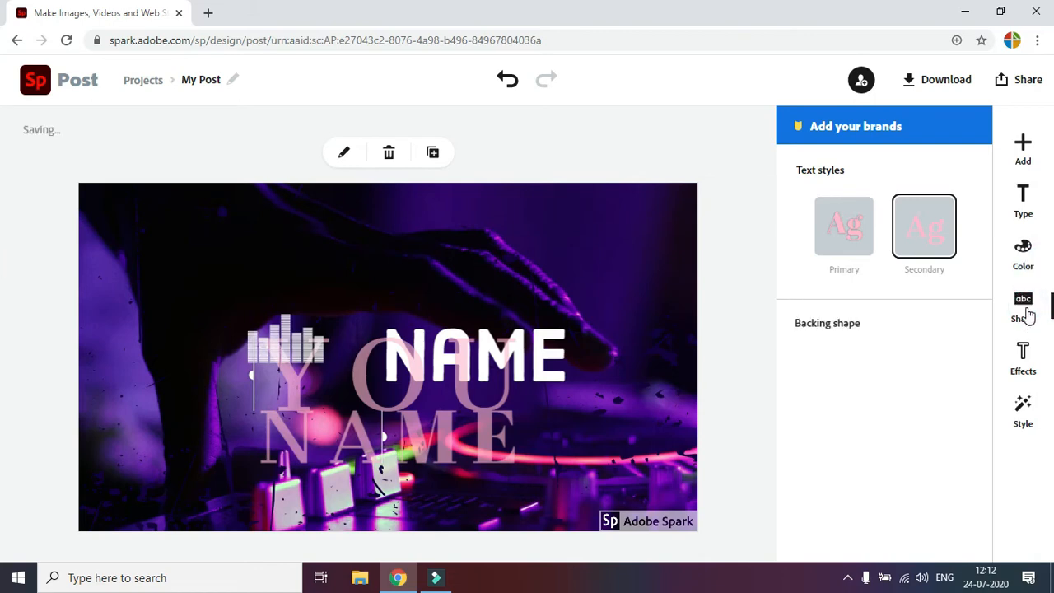
{"action": "left_click", "coordinate": [704, 473]}
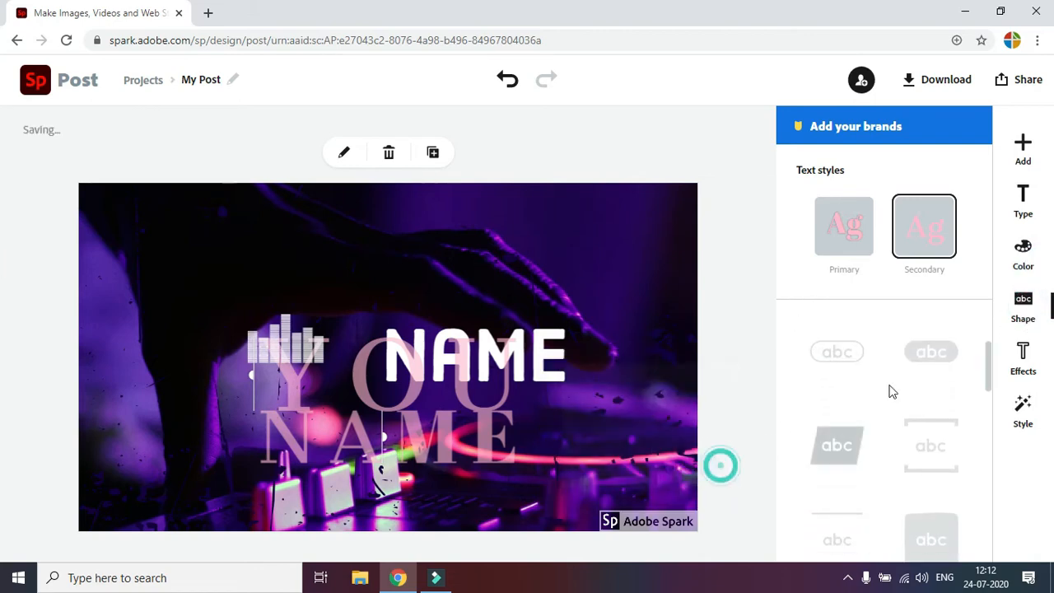
{"action": "left_click", "coordinate": [924, 364]}
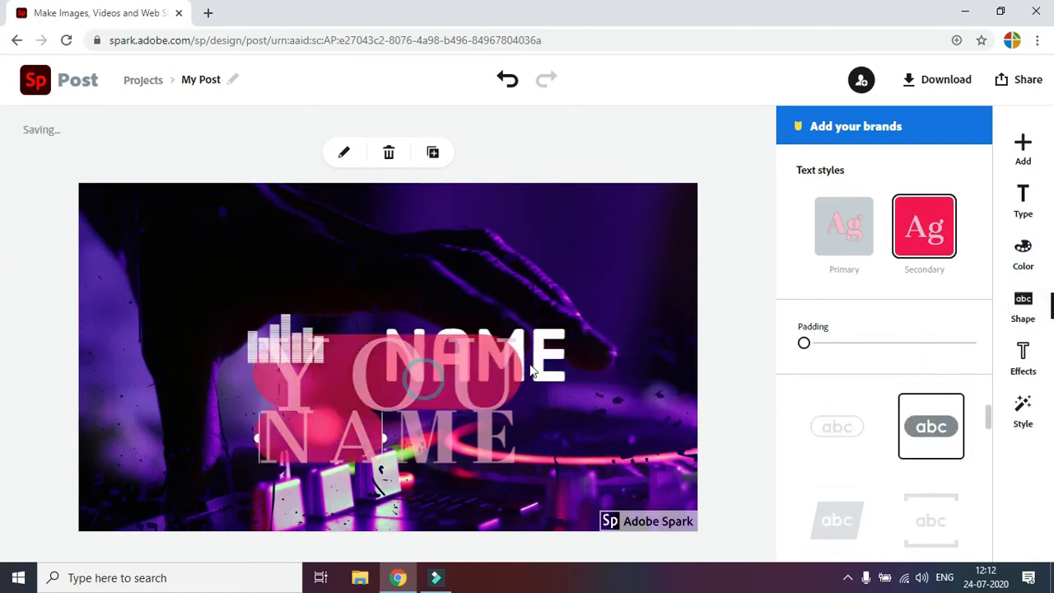
{"action": "left_click", "coordinate": [556, 355]}
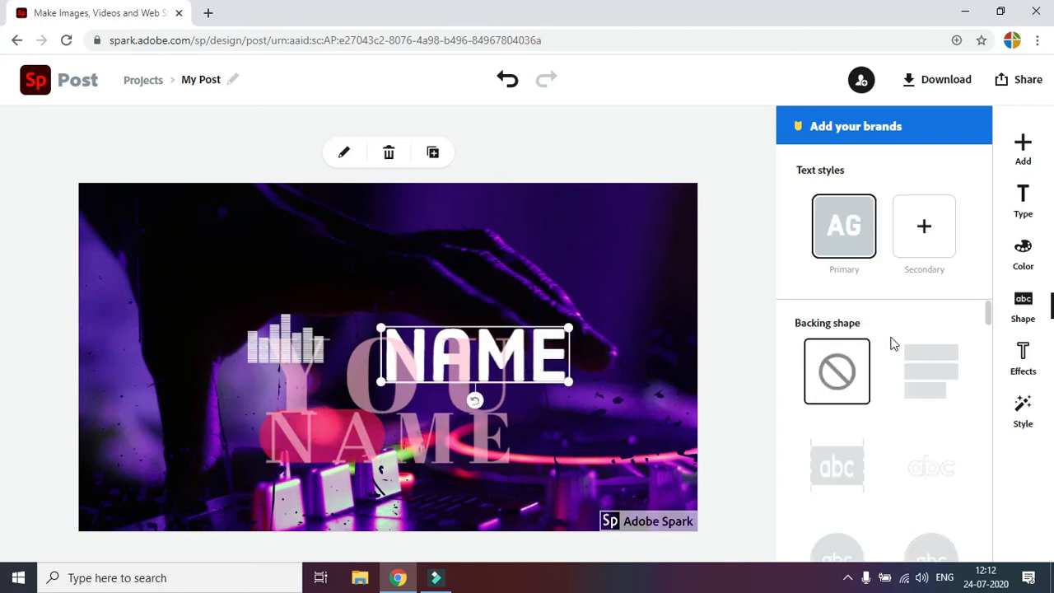
{"action": "left_click", "coordinate": [931, 364]}
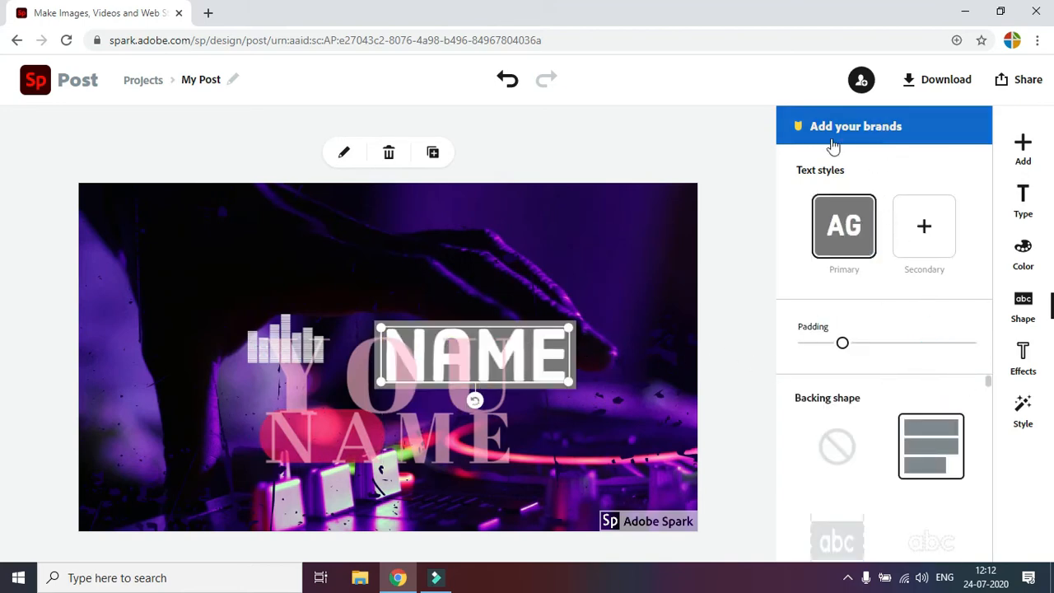
Move the equaliser icon clear of the title on its left side and shift the "you name" text upward.
{"action": "left_click_drag", "start_coordinate": [271, 346], "coordinate": [207, 344]}
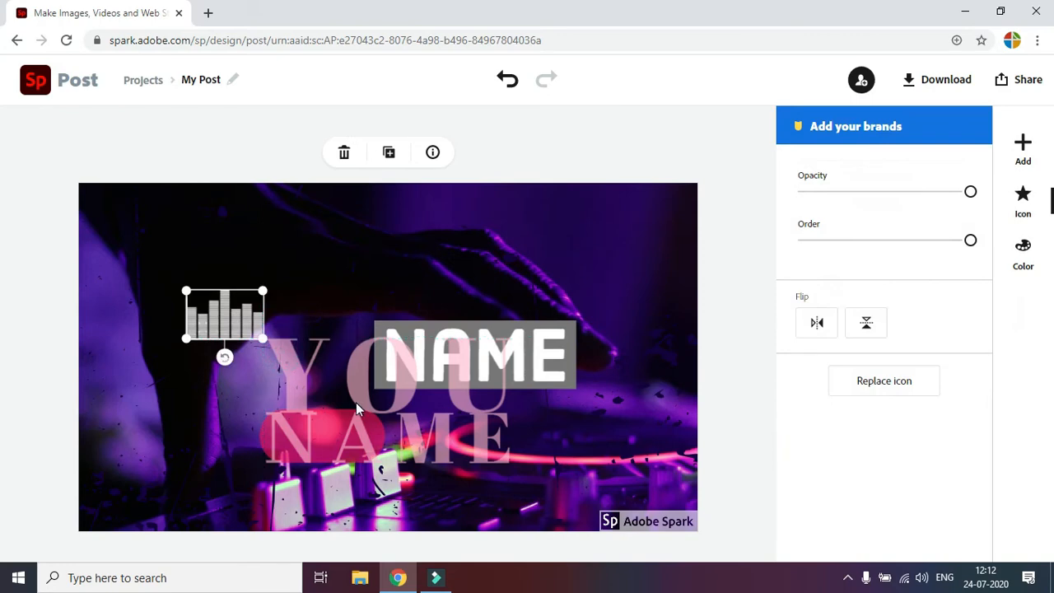
{"action": "left_click_drag", "start_coordinate": [356, 402], "coordinate": [332, 356]}
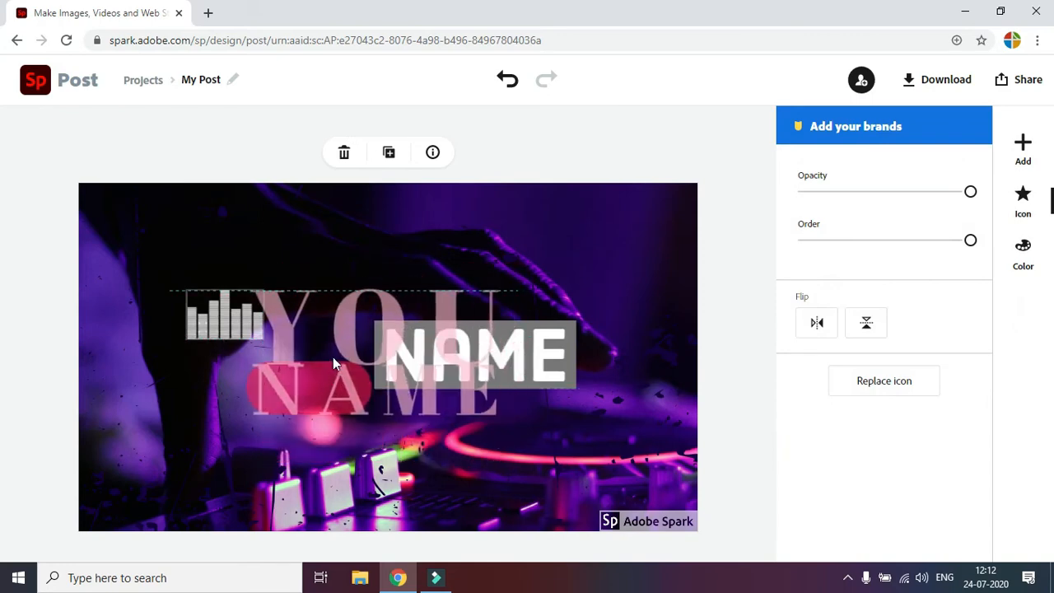
{"action": "left_click", "coordinate": [218, 312]}
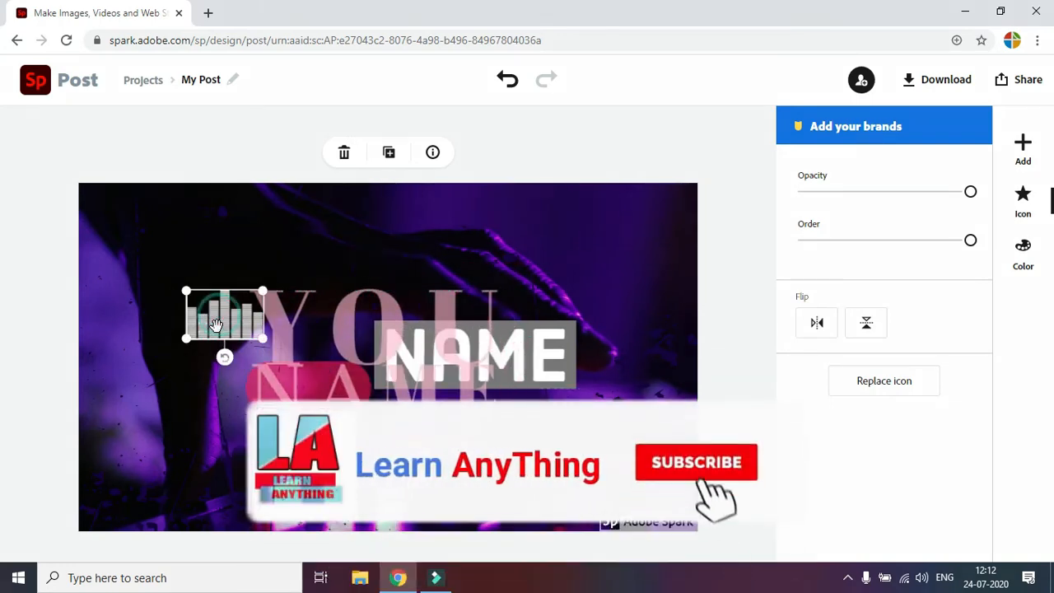
{"action": "left_click_drag", "start_coordinate": [218, 313], "coordinate": [205, 343]}
Download the finished design as a PNG image named My Post into the videos folder.
{"action": "left_click", "coordinate": [918, 80]}
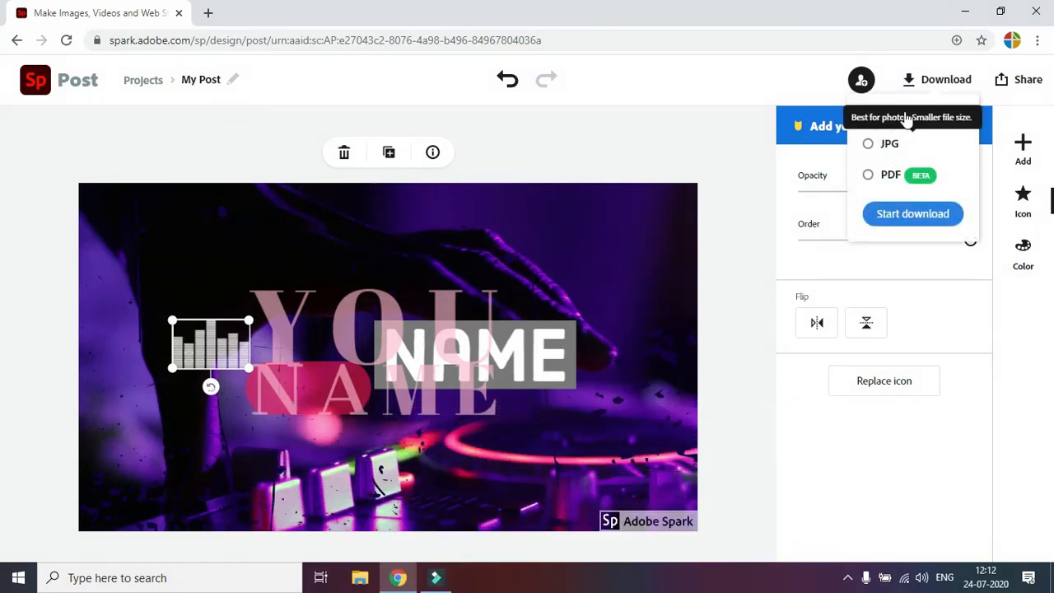
{"action": "left_click", "coordinate": [903, 217]}
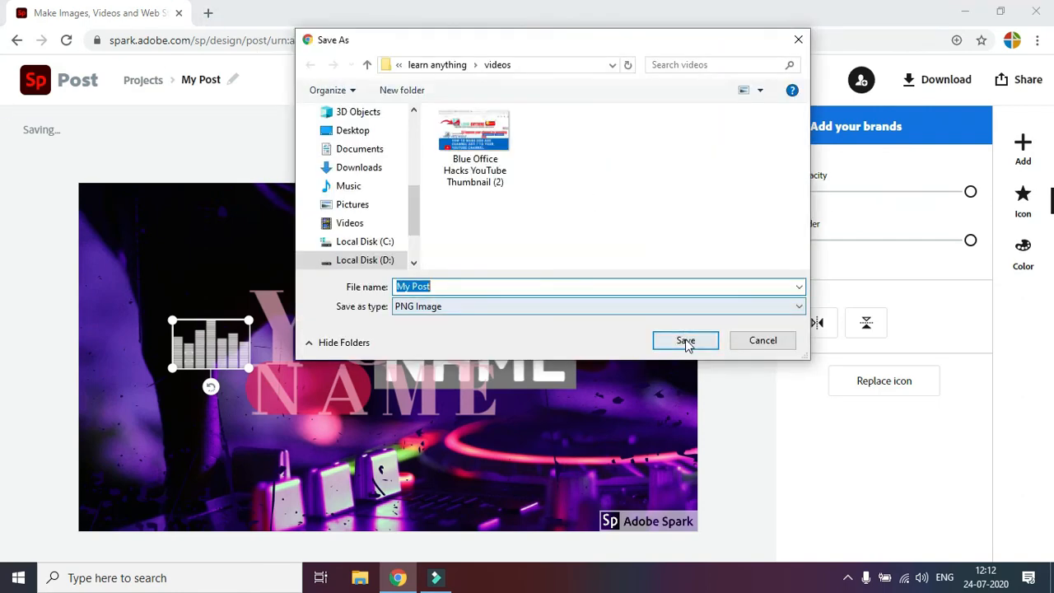
{"action": "left_click", "coordinate": [685, 339]}
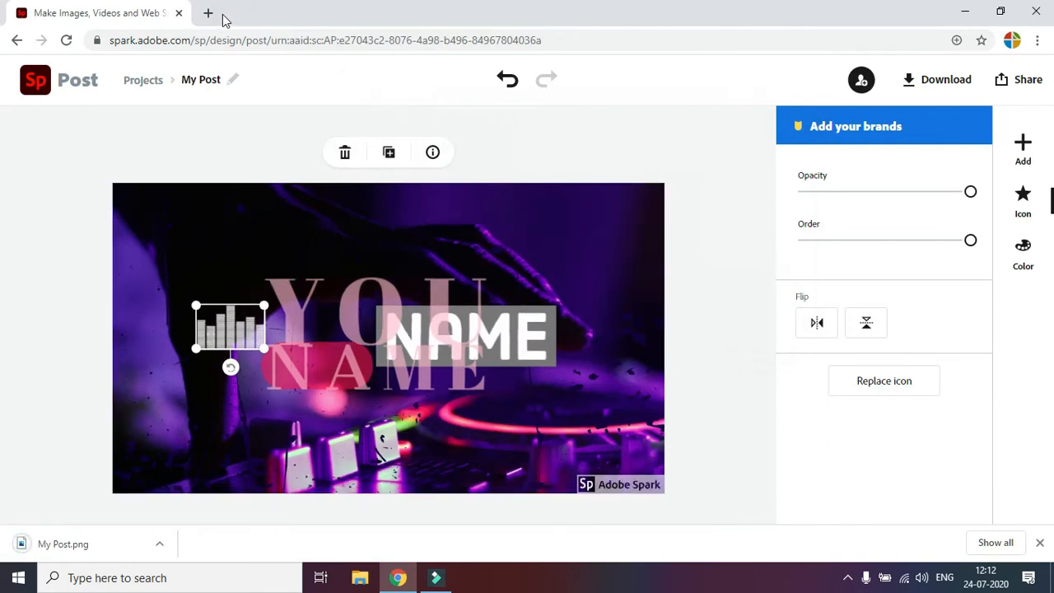
Close the Spark project and switch to YouTube in a new browser tab, opening your own channel page.
{"action": "left_click", "coordinate": [213, 15]}
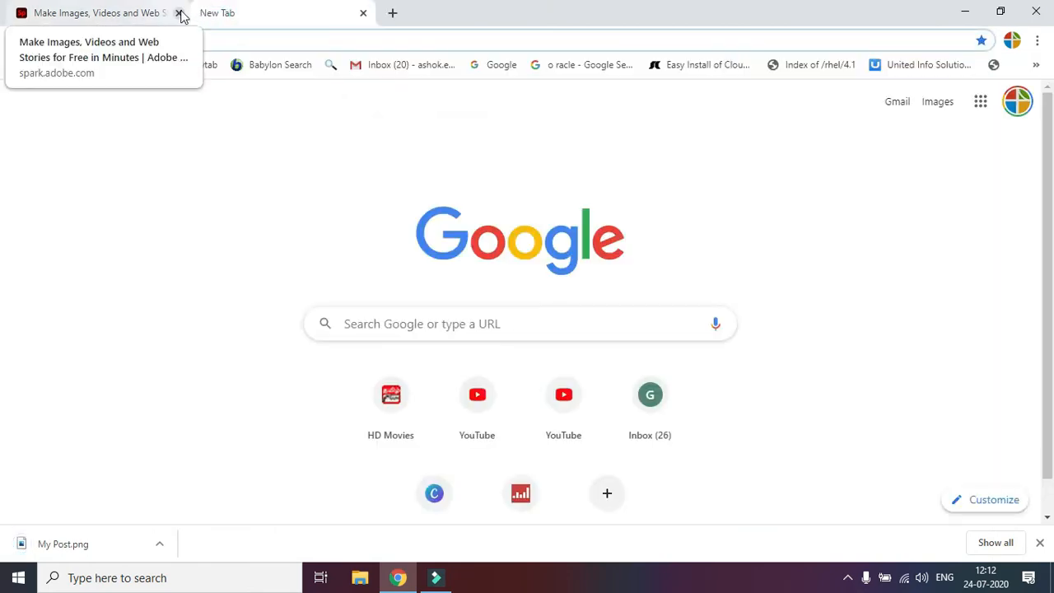
{"action": "left_click", "coordinate": [179, 13]}
{"action": "left_click", "coordinate": [471, 407]}
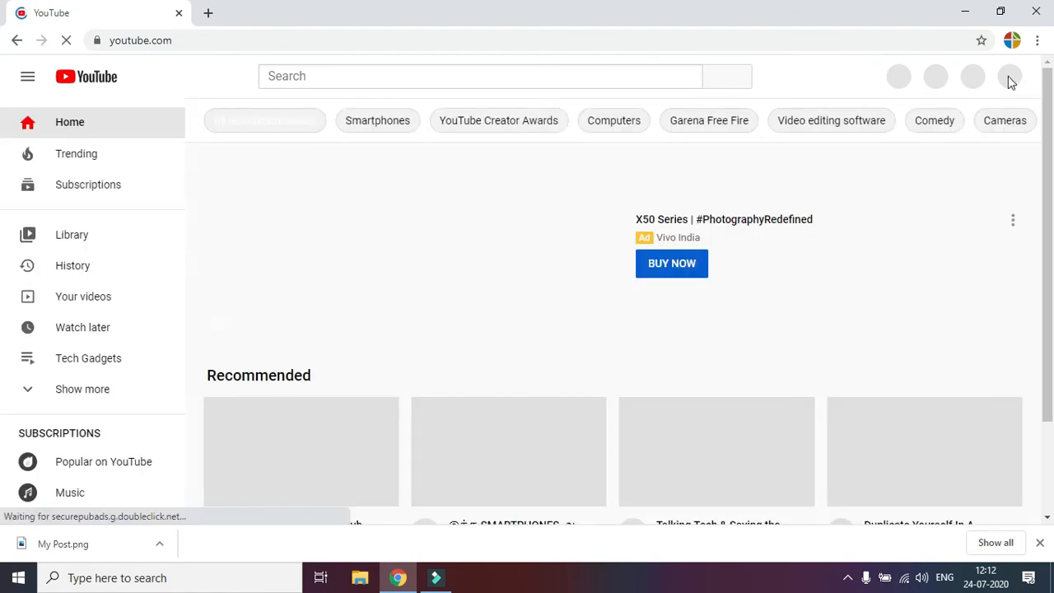
{"action": "left_click", "coordinate": [1008, 78]}
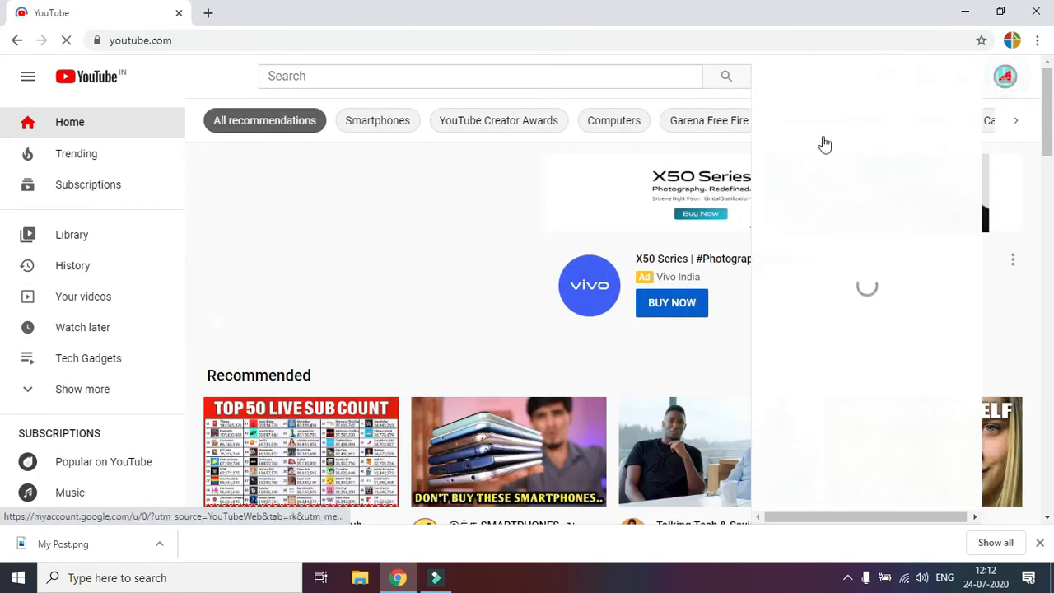
{"action": "left_click", "coordinate": [821, 164]}
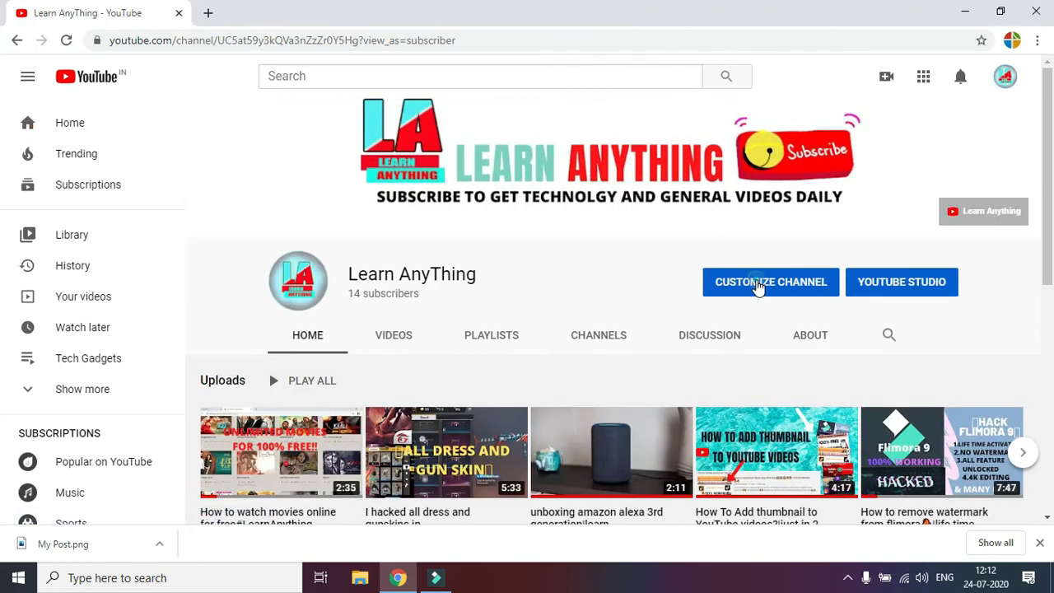
Enter channel customization and upload the downloaded My Post.png as the new channel art.
{"action": "left_click", "coordinate": [758, 284]}
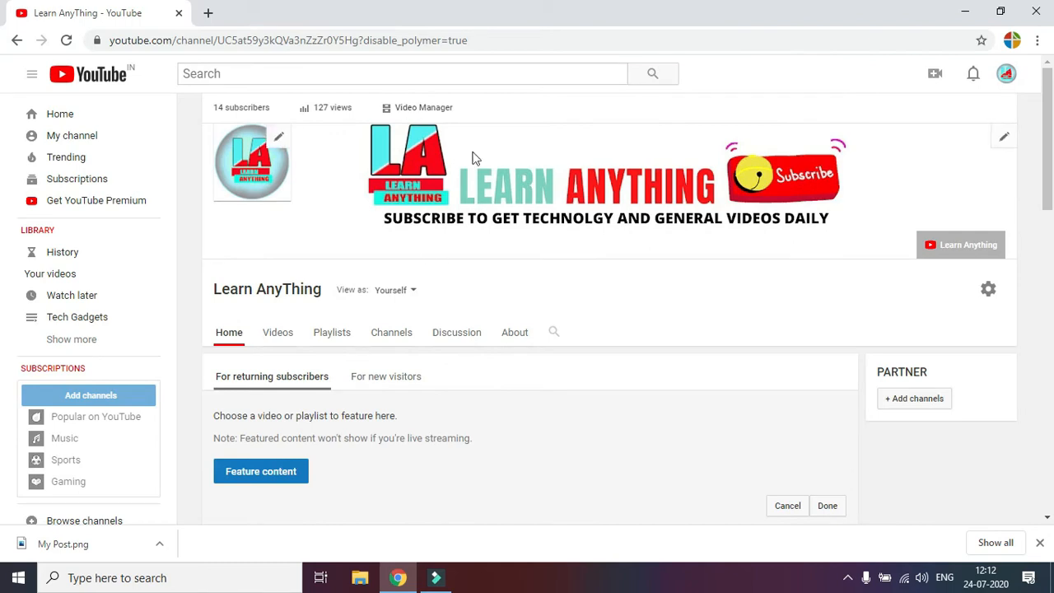
{"action": "left_click", "coordinate": [1005, 139]}
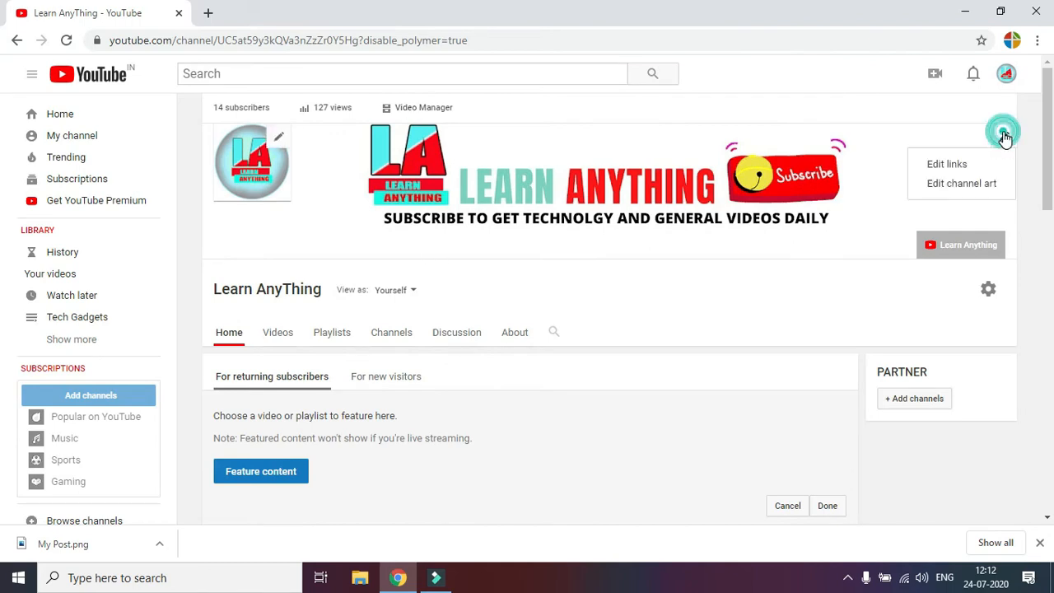
{"action": "left_click", "coordinate": [963, 190]}
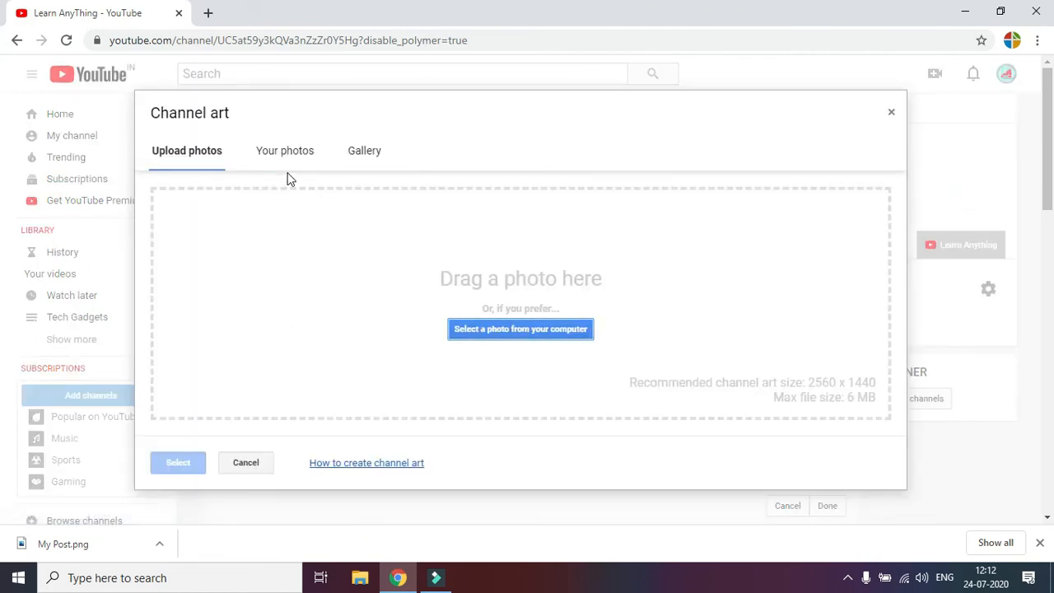
{"action": "left_click_drag", "start_coordinate": [70, 547], "coordinate": [354, 333]}
{"action": "left_click_drag", "start_coordinate": [418, 325], "coordinate": [418, 330]}
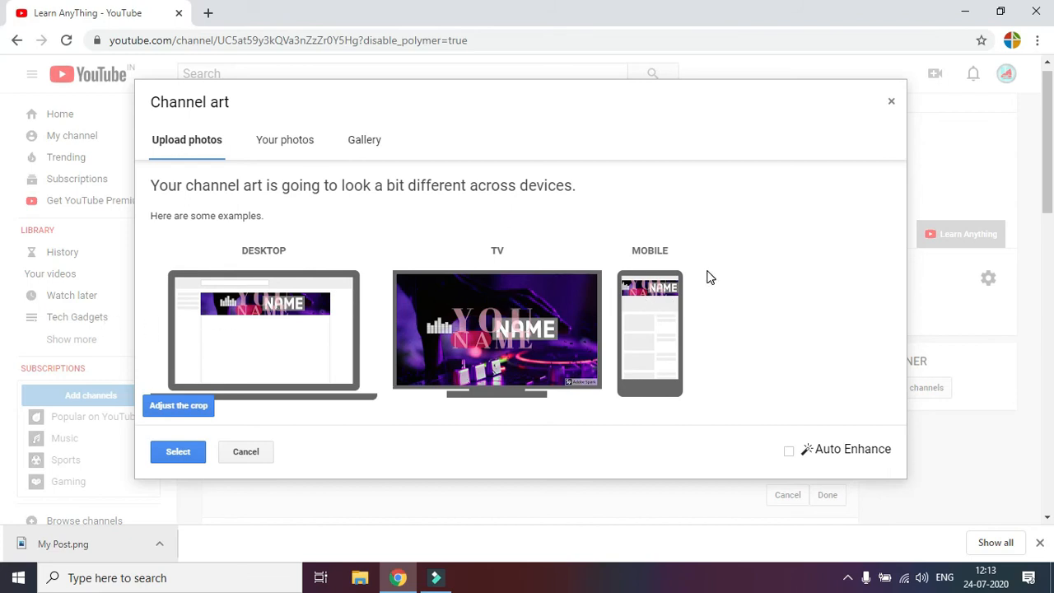
Crop the channel art to a smaller region around the icon and name text, shift the region slightly left, and apply it.
{"action": "left_click", "coordinate": [191, 409]}
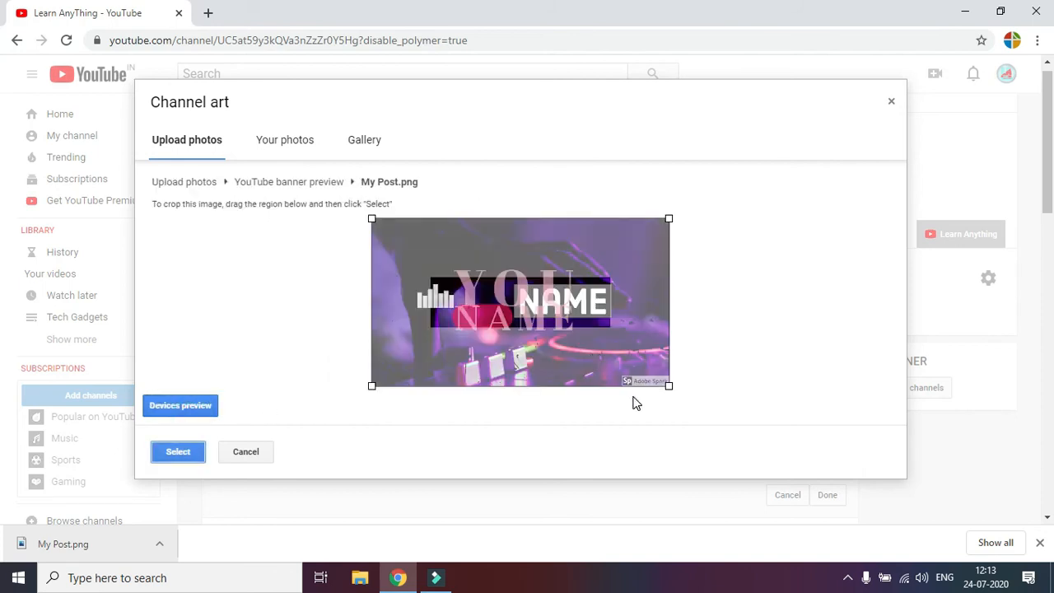
{"action": "left_click", "coordinate": [624, 365]}
{"action": "left_click_drag", "start_coordinate": [669, 385], "coordinate": [610, 352]}
{"action": "mouse_move", "coordinate": [589, 287]}
{"action": "left_mouse_down"}
{"action": "mouse_move", "coordinate": [609, 321]}
{"action": "mouse_move", "coordinate": [568, 287]}
{"action": "left_mouse_up"}
{"action": "left_click", "coordinate": [178, 451]}
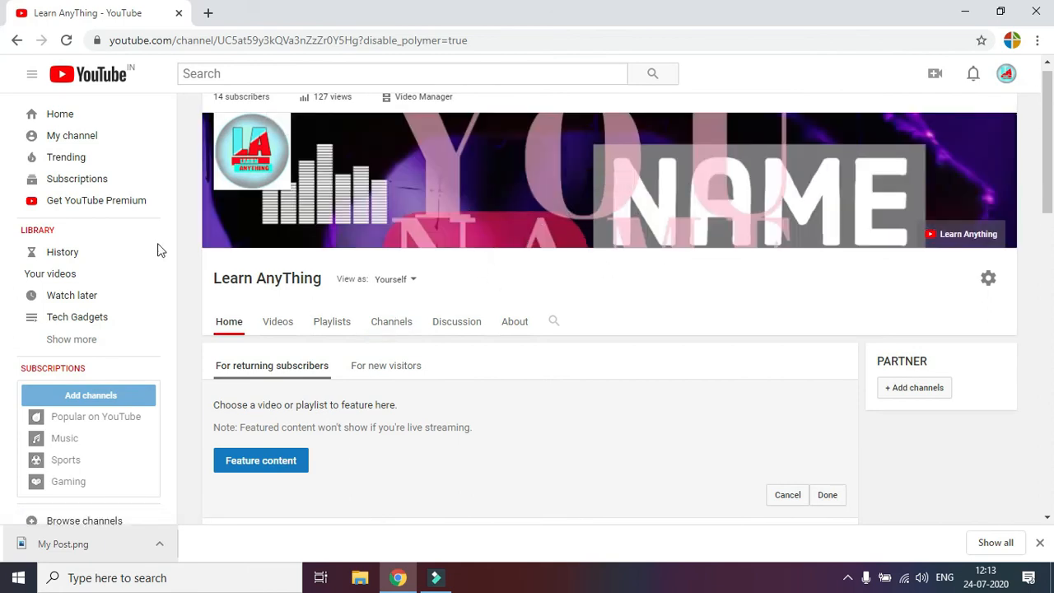
Return to the YouTube home page and open your own channel to check the new banner.
{"action": "left_click", "coordinate": [94, 83]}
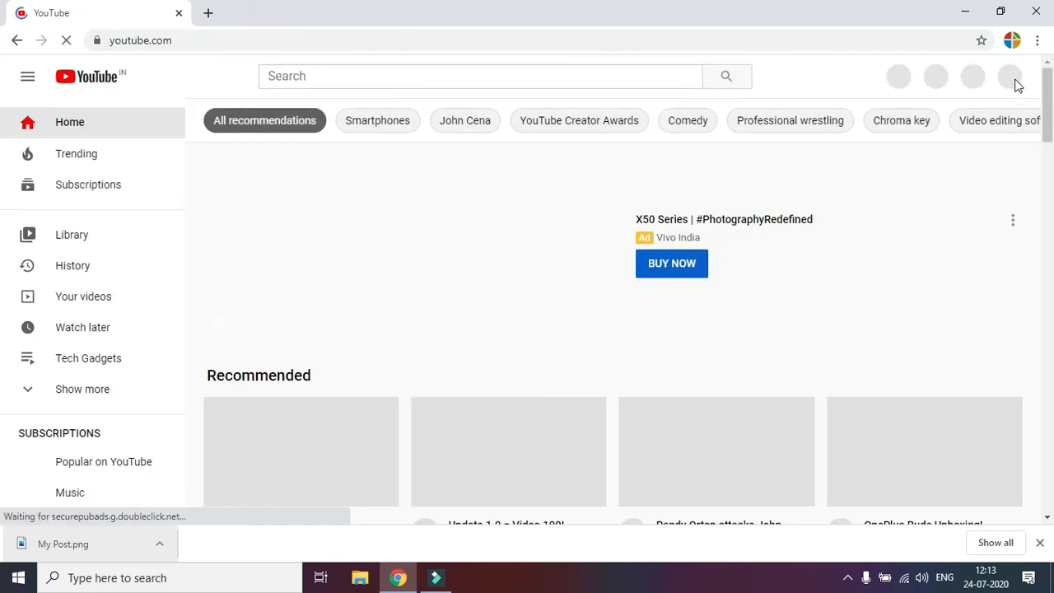
{"action": "left_click", "coordinate": [1006, 79]}
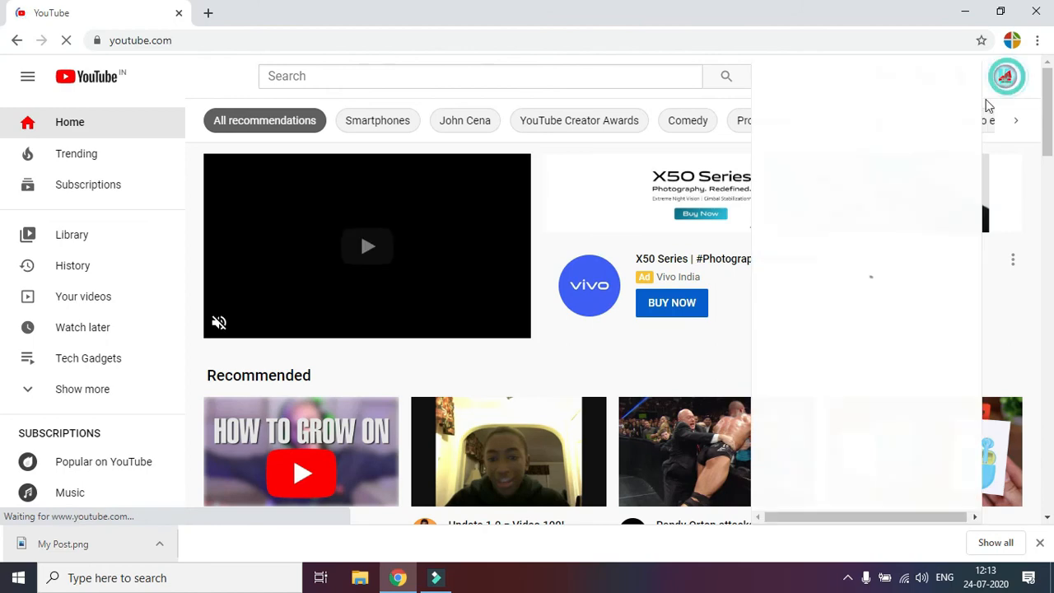
{"action": "left_click", "coordinate": [847, 163]}
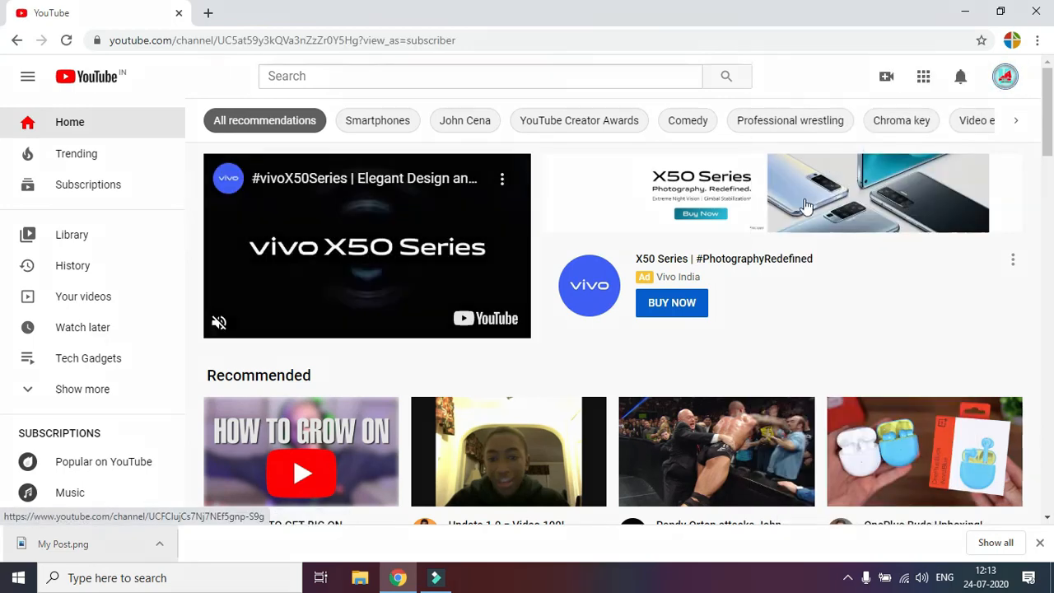